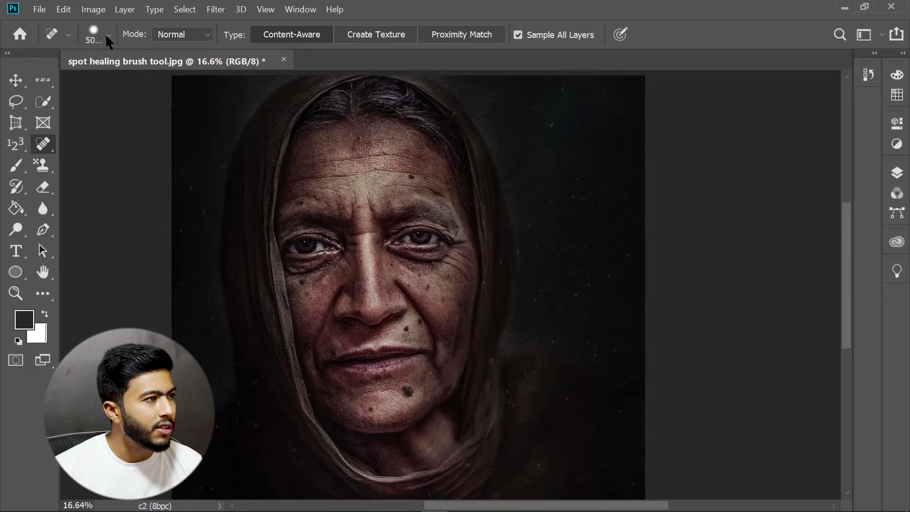
# Set the Spot Healing Brush size to 77 px and its hardness to 50%
pyautogui.click(106, 36)
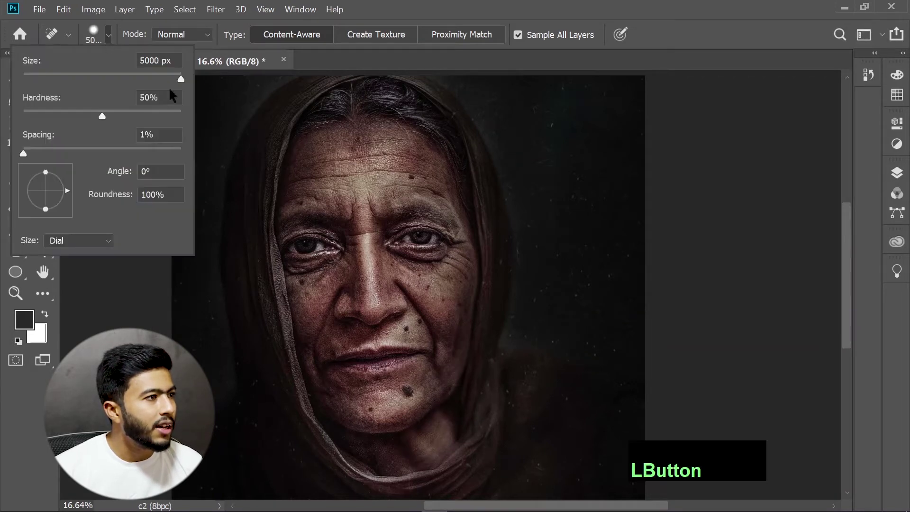
pyautogui.moveTo(162, 79); pyautogui.dragTo(83, 80)
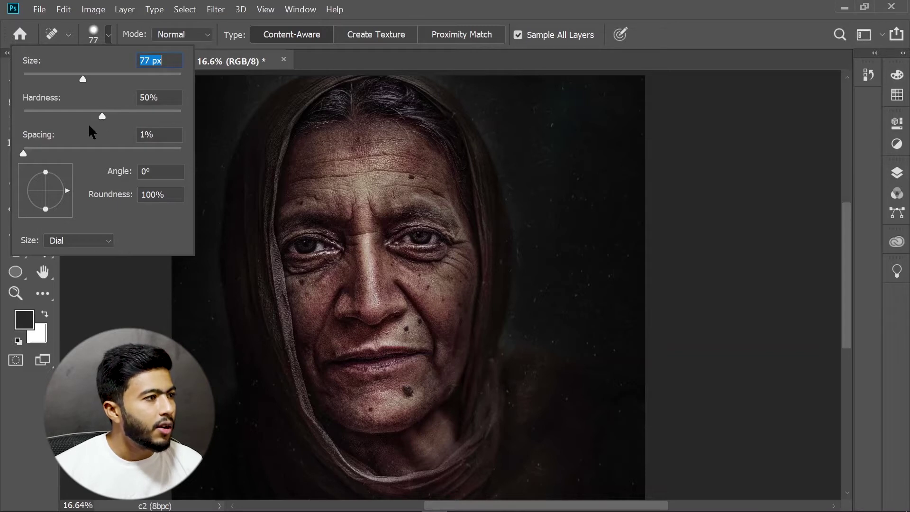
pyautogui.moveTo(103, 114)
pyautogui.mouseDown()
pyautogui.moveTo(43, 115)
pyautogui.moveTo(88, 112)
pyautogui.mouseUp()
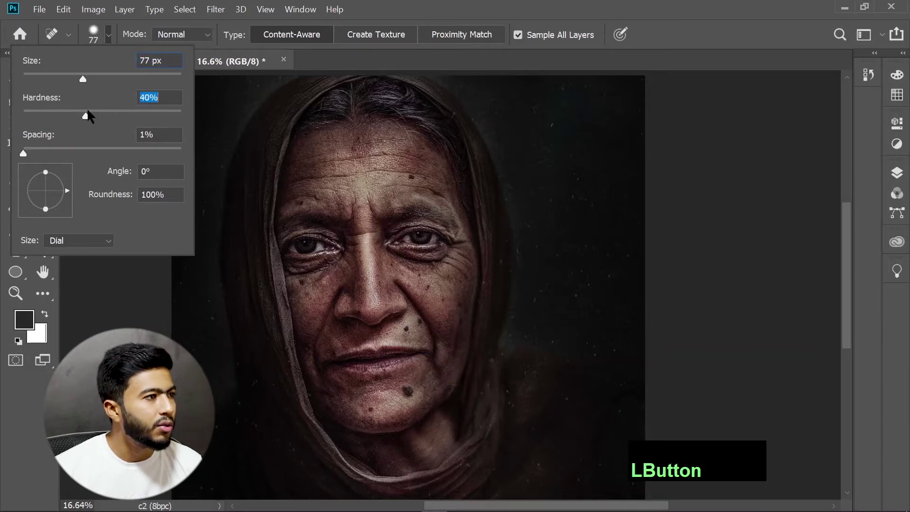
pyautogui.moveTo(149, 117); pyautogui.dragTo(102, 118)
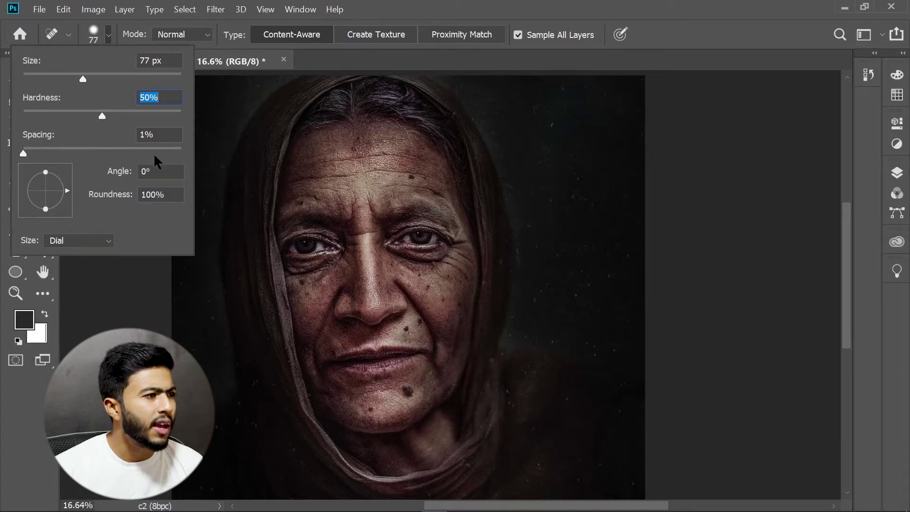
pyautogui.click(69, 242)
pyautogui.click(67, 237)
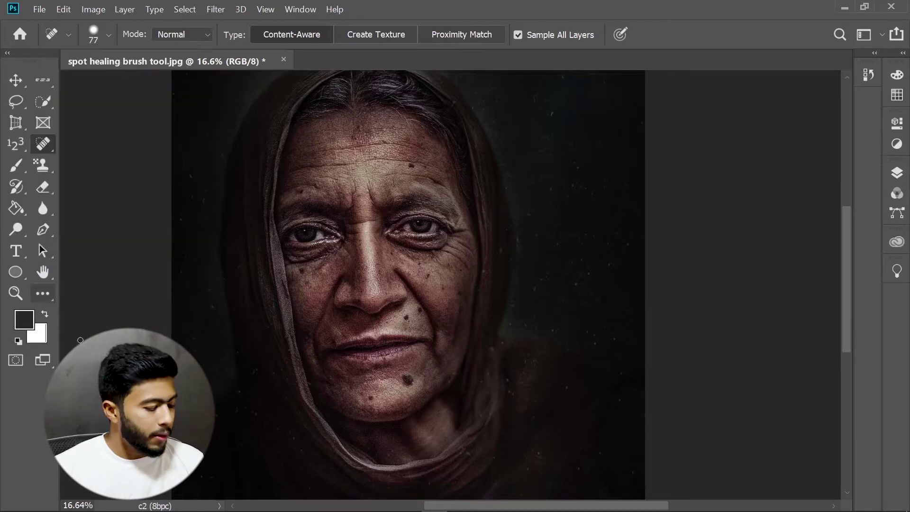
# Resize the Spot Healing Brush directly on the canvas to 96 px
pyautogui.press('alt')
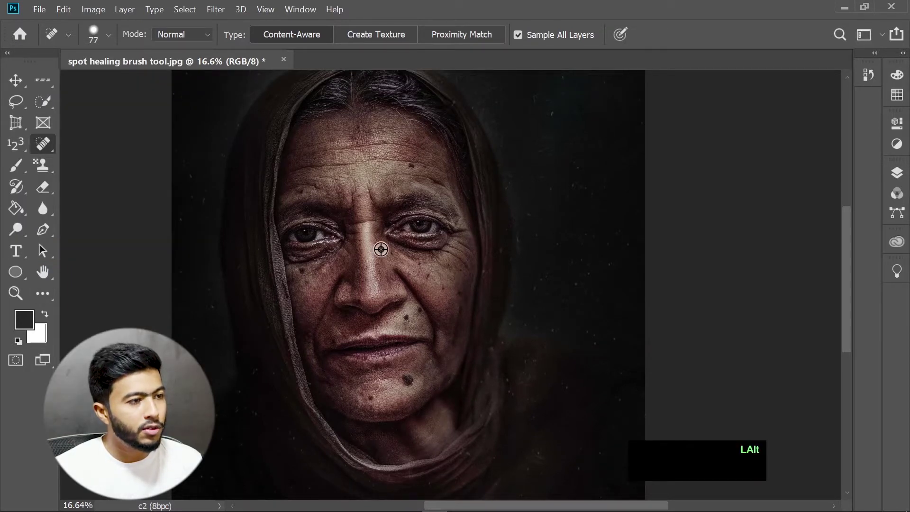
pyautogui.keyDown('alt'); pyautogui.rightClick(381, 249); pyautogui.keyUp('alt')
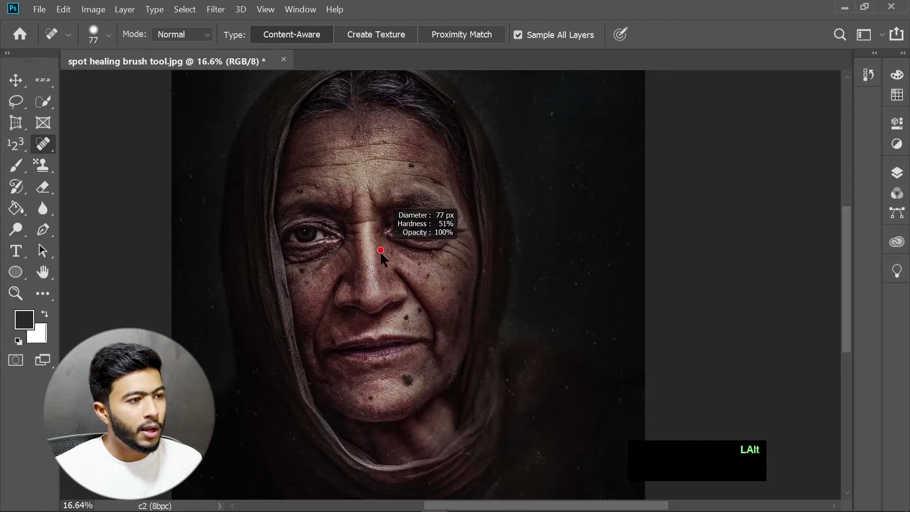
pyautogui.moveTo(381, 251)
pyautogui.mouseDown()
pyautogui.moveTo(510, 249)
pyautogui.moveTo(368, 251)
pyautogui.mouseUp()
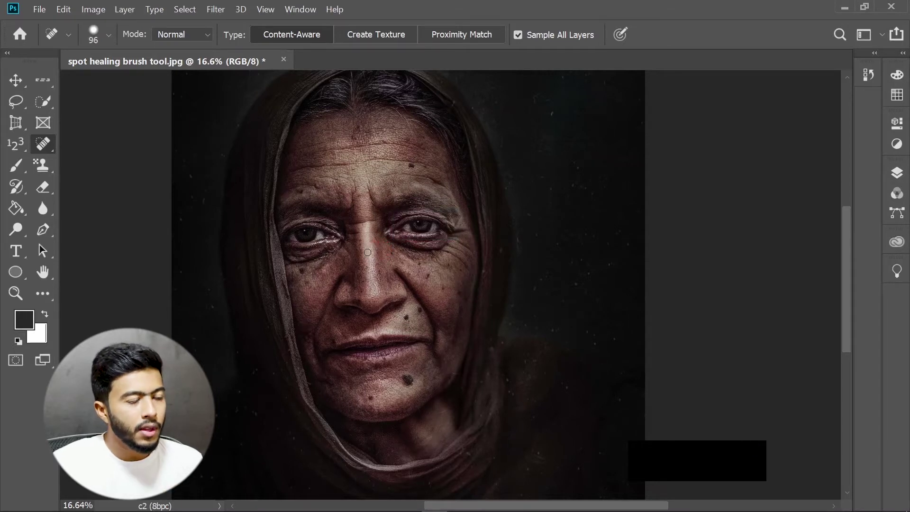
# Adjust the brush on the canvas to a 112 px diameter while varying its hardness
pyautogui.press('alt')
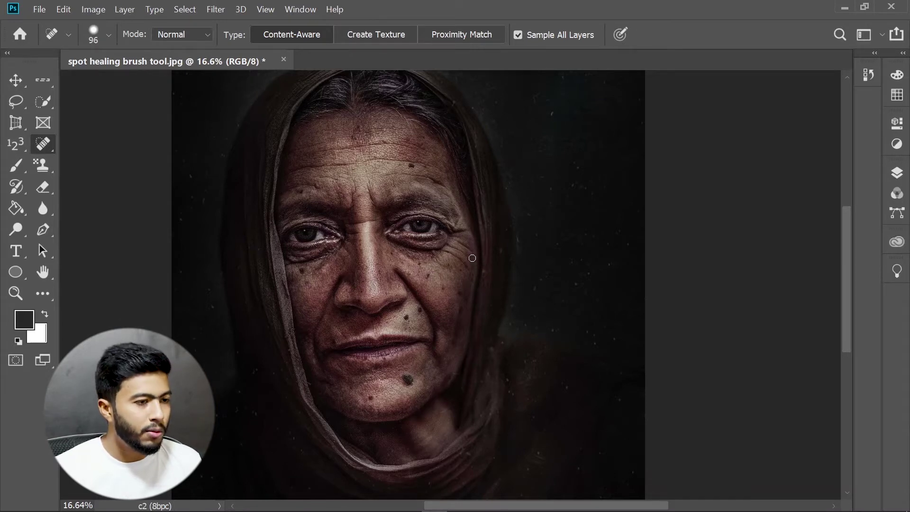
pyautogui.press('alt')
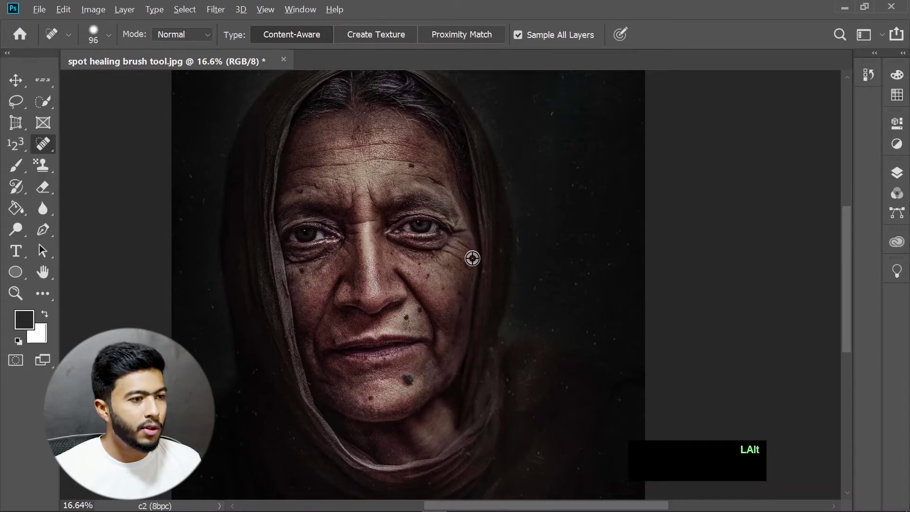
pyautogui.keyDown('alt'); pyautogui.rightClick(472, 258); pyautogui.keyUp('alt')
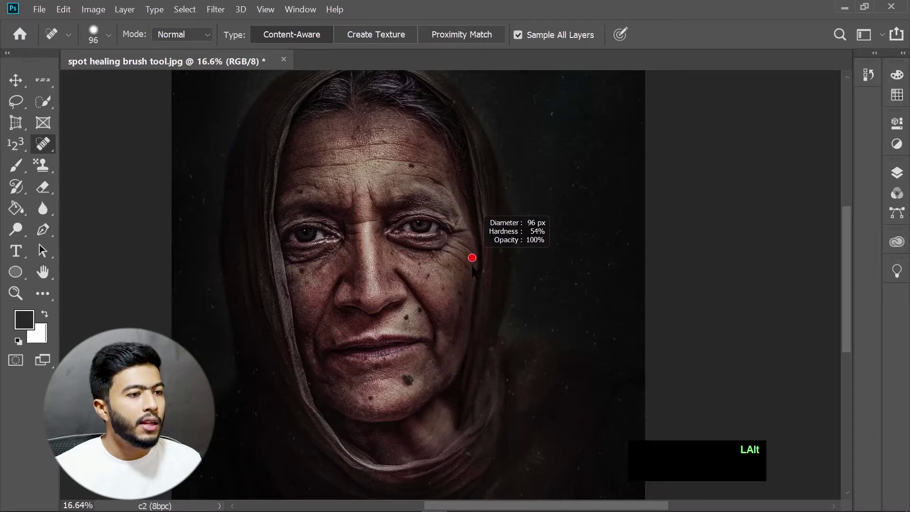
pyautogui.moveTo(473, 267); pyautogui.dragTo(477, 285)
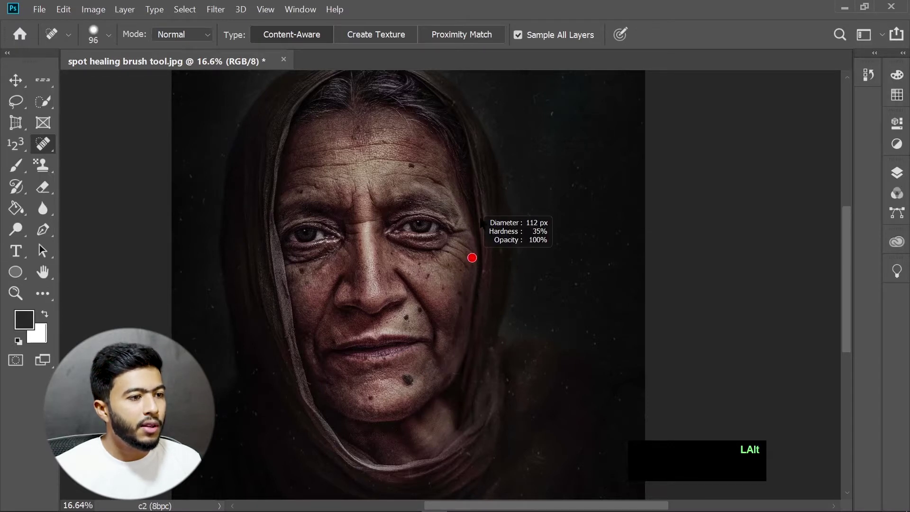
# Enlarge the brush on the canvas to about 1395 px and vary its hardness between soft and hard edges
pyautogui.press('alt')
pyautogui.moveTo(464, 233)
pyautogui.mouseDown()
pyautogui.moveTo(517, 243)
pyautogui.moveTo(567, 238)
pyautogui.moveTo(548, 243)
pyautogui.moveTo(498, 184)
pyautogui.moveTo(526, 212)
pyautogui.moveTo(521, 227)
pyautogui.moveTo(493, 185)
pyautogui.moveTo(490, 148)
pyautogui.mouseUp()
pyautogui.moveTo(487, 111)
pyautogui.mouseDown()
pyautogui.moveTo(488, 147)
pyautogui.moveTo(475, 102)
pyautogui.moveTo(479, 221)
pyautogui.mouseUp()
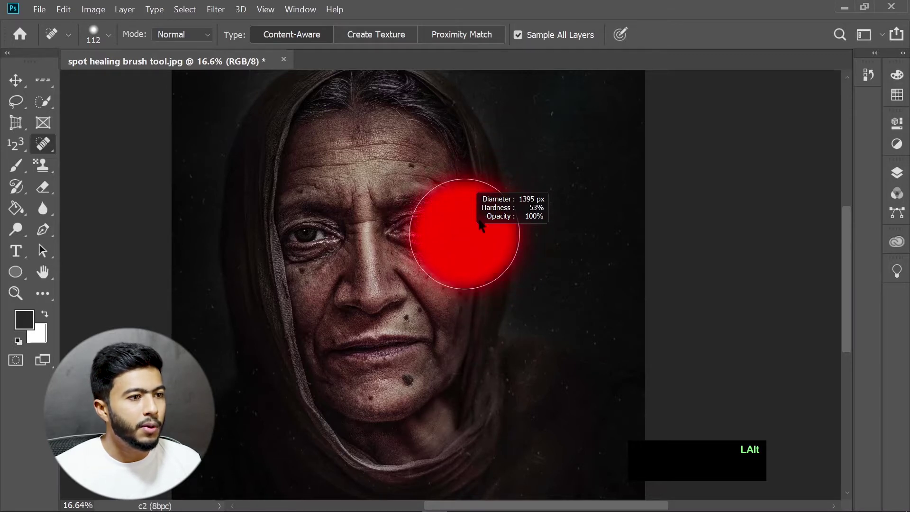
pyautogui.moveTo(479, 259); pyautogui.dragTo(479, 319)
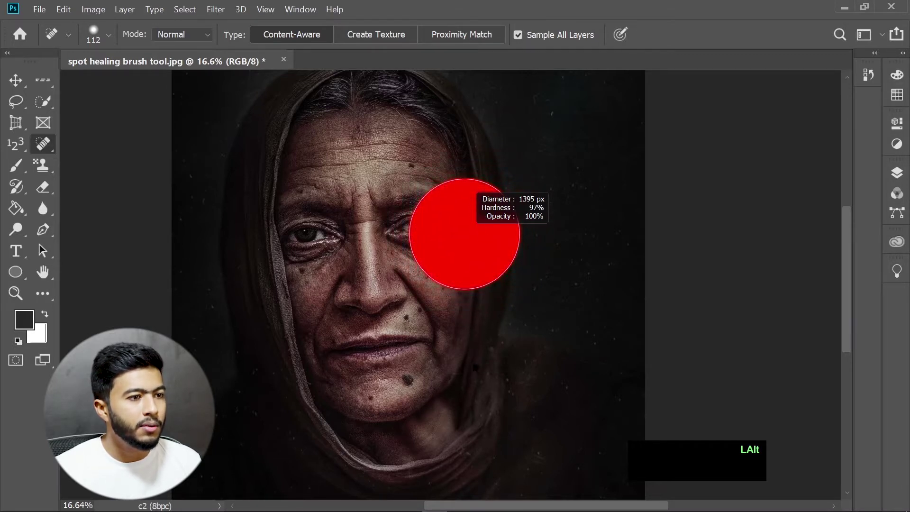
pyautogui.moveTo(474, 391); pyautogui.dragTo(475, 151)
pyautogui.moveTo(471, 235)
pyautogui.mouseDown()
pyautogui.moveTo(527, 230)
pyautogui.moveTo(493, 184)
pyautogui.moveTo(517, 237)
pyautogui.moveTo(521, 168)
pyautogui.moveTo(525, 246)
pyautogui.moveTo(427, 240)
pyautogui.moveTo(363, 218)
pyautogui.mouseUp()
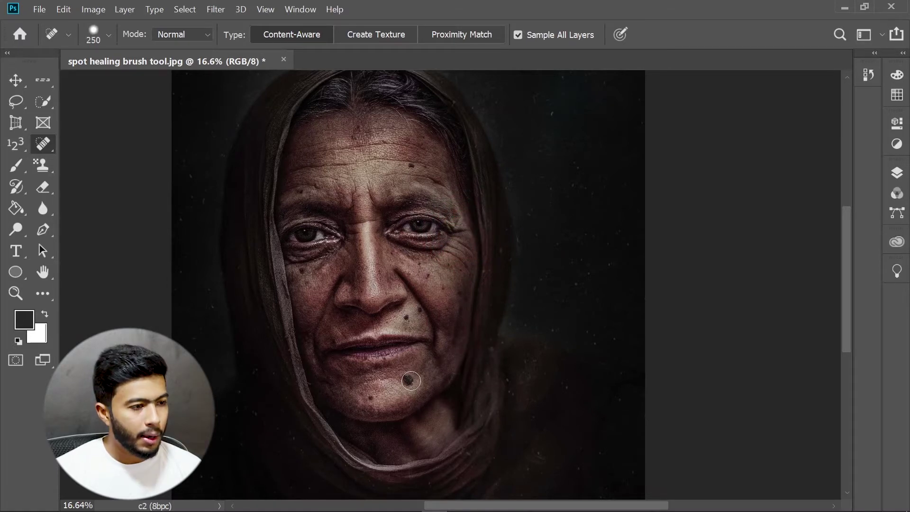
# Step the brush size down and up over the chin mole, finishing at 250 px
pyautogui.press('[')
pyautogui.press('[')
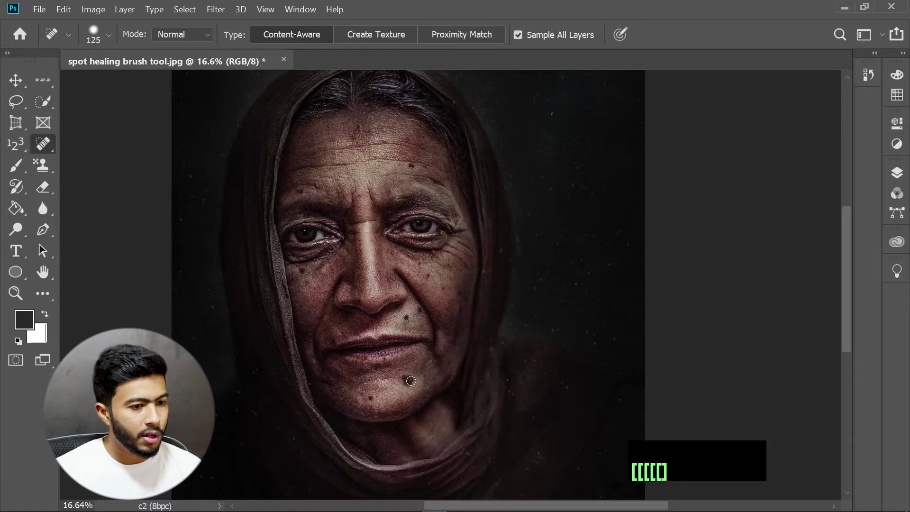
pyautogui.press(']')
pyautogui.press(']')
pyautogui.press(']')
pyautogui.press(']')
pyautogui.press(']')
pyautogui.press(']')
pyautogui.press(']')
pyautogui.press(']')
pyautogui.press(']')
pyautogui.press(']')
pyautogui.press(']')
pyautogui.press(']')
pyautogui.press(']')
pyautogui.press(']')
pyautogui.press(']')
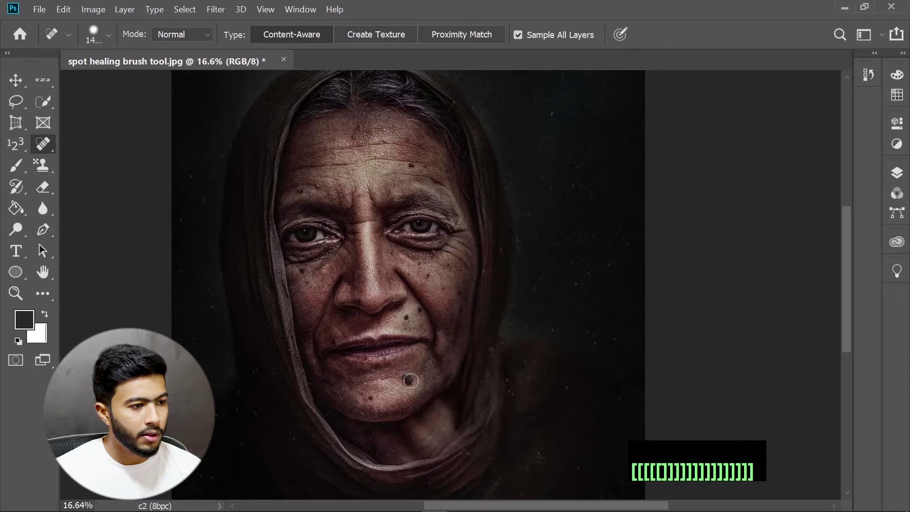
pyautogui.press('[')
pyautogui.press('[')
pyautogui.press('[')
pyautogui.press('[')
pyautogui.press('[')
pyautogui.press('[')
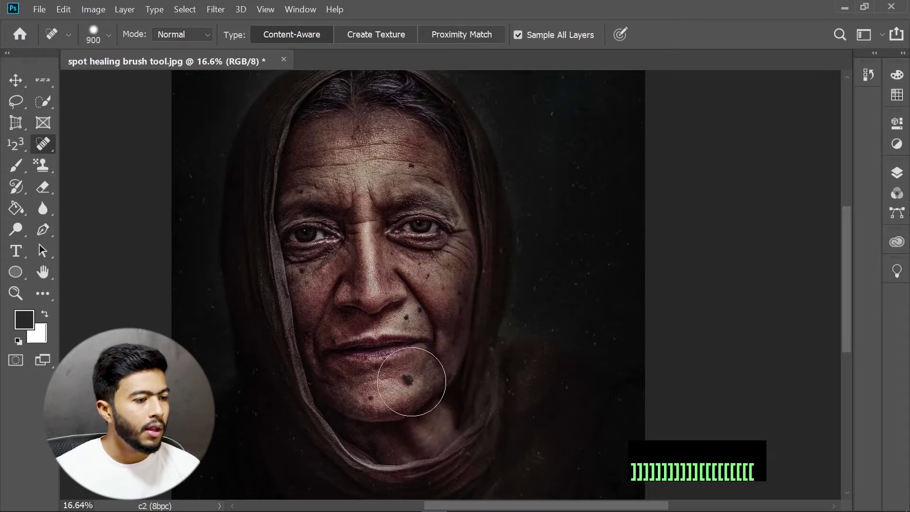
pyautogui.press('[')
pyautogui.press('[')
pyautogui.press('[')
pyautogui.press('[')
pyautogui.press('[')
pyautogui.press('[')
pyautogui.press('[')
pyautogui.press('[')
pyautogui.press('[')
pyautogui.press('[')
pyautogui.press('[')
pyautogui.press('[')
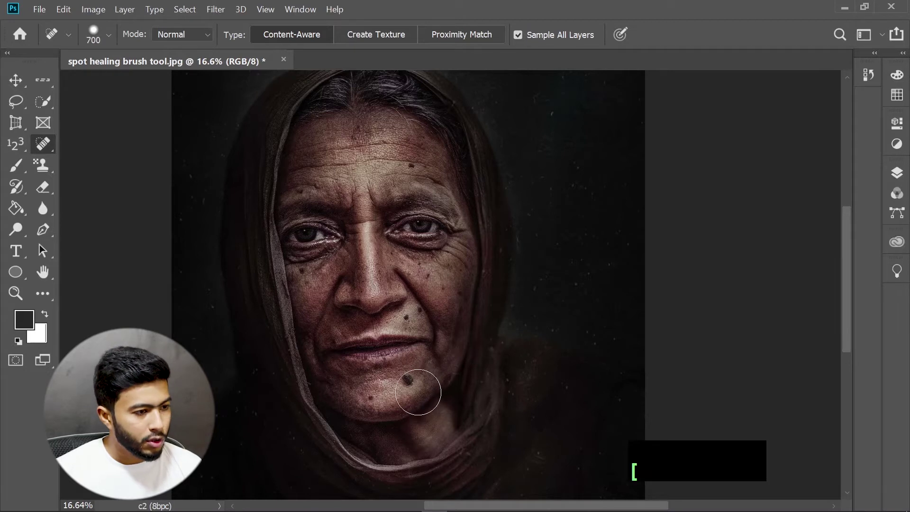
pyautogui.press(']')
pyautogui.press(']')
pyautogui.press(']')
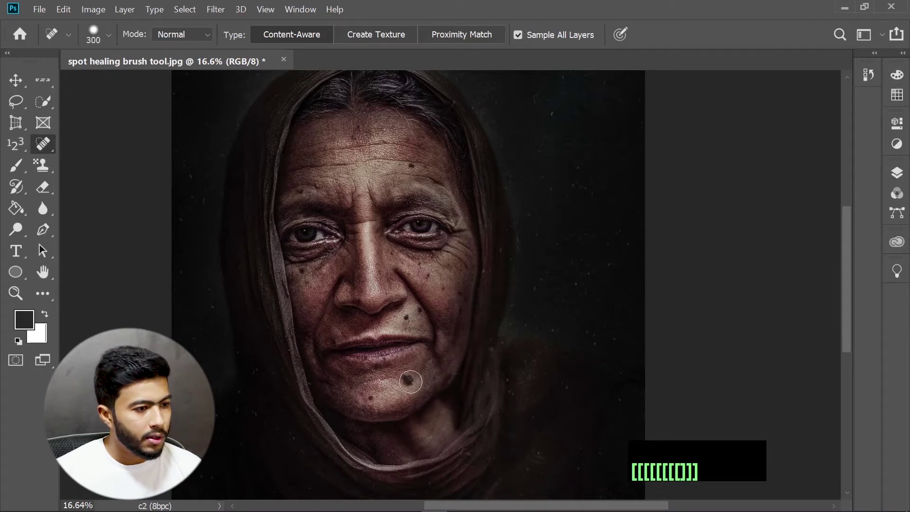
pyautogui.press('[')
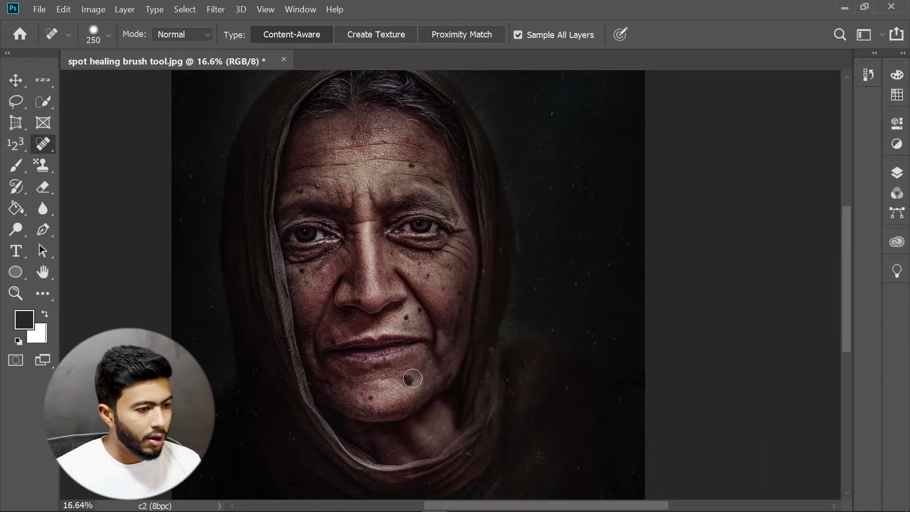
# Show the document's layers and add a new empty layer above the Background as the active layer
pyautogui.scroll(6, 409, 379)
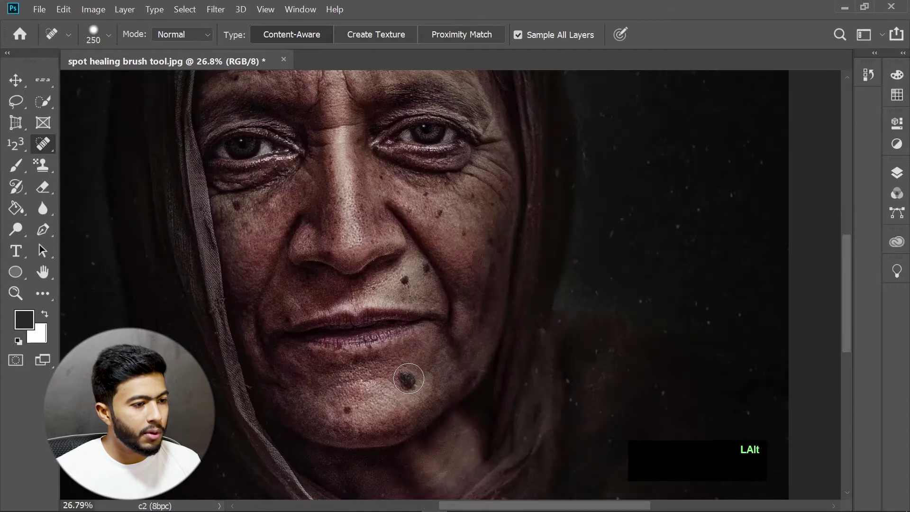
pyautogui.scroll(-3, 441, 411)
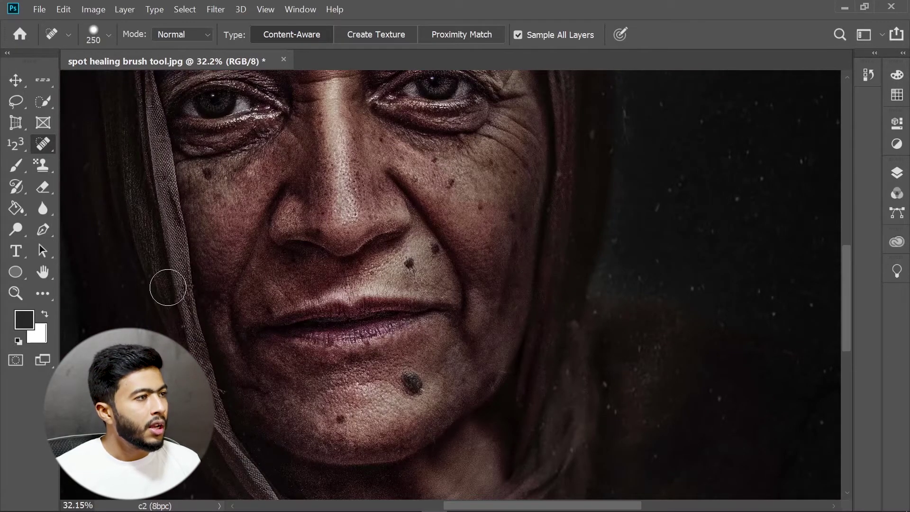
pyautogui.click(897, 173)
pyautogui.moveTo(707, 168); pyautogui.dragTo(724, 261)
pyautogui.hotkey('ctrl', 'z')
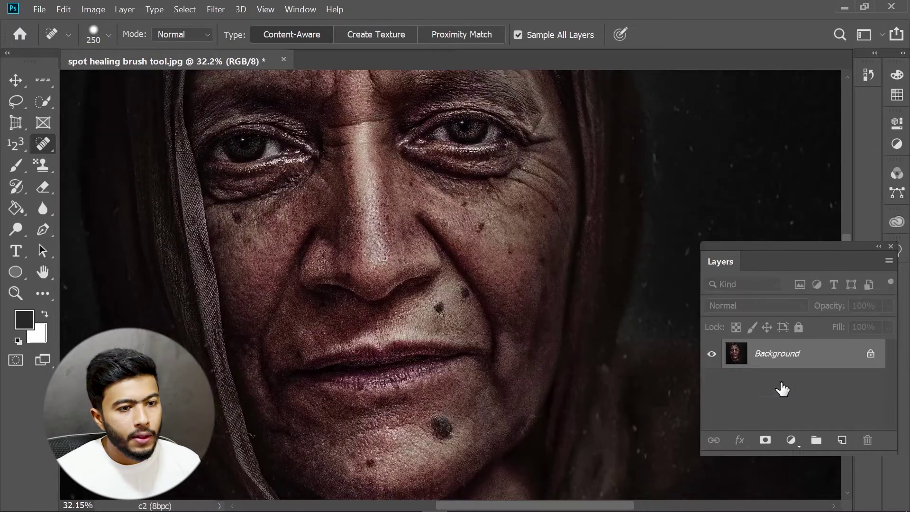
pyautogui.click(842, 441)
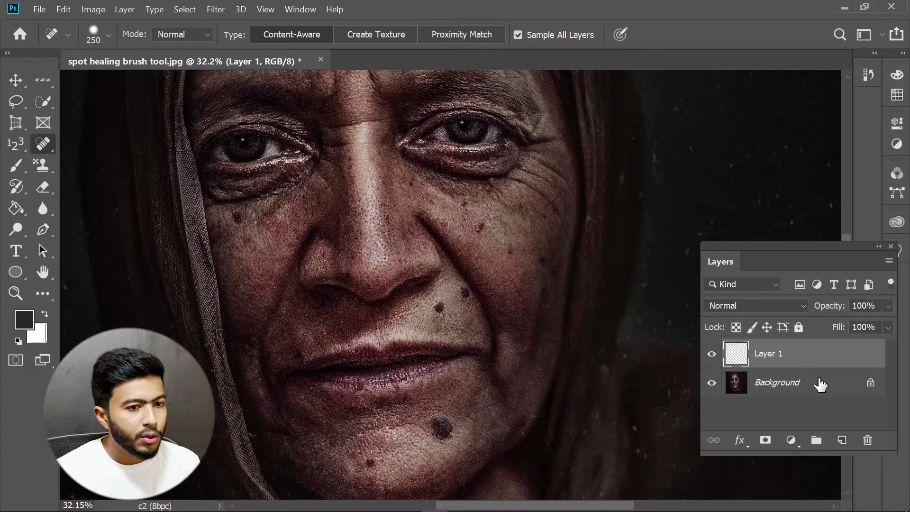
pyautogui.click(808, 358)
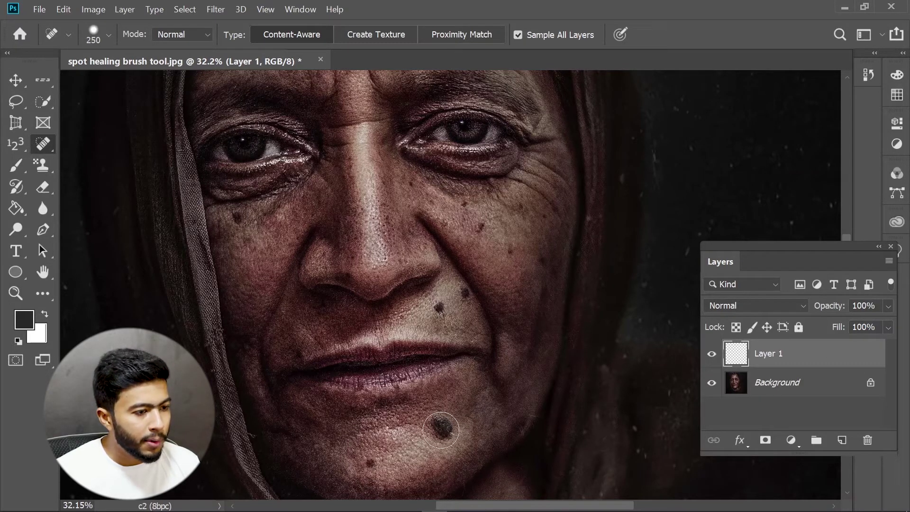
# Try removing the large chin mole with the 250 px Spot Healing Brush, undo it and heal the spot again
pyautogui.click(439, 425)
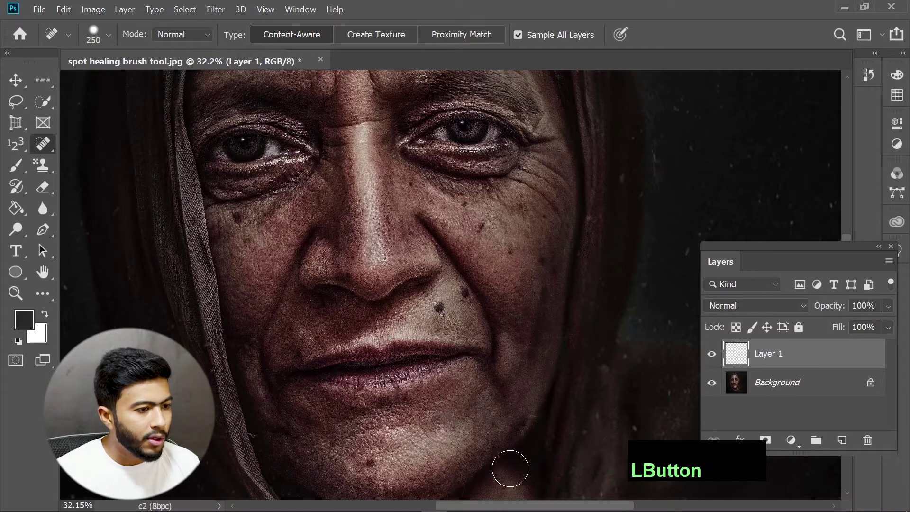
pyautogui.hotkey('ctrl', 'z')
pyautogui.click(438, 425)
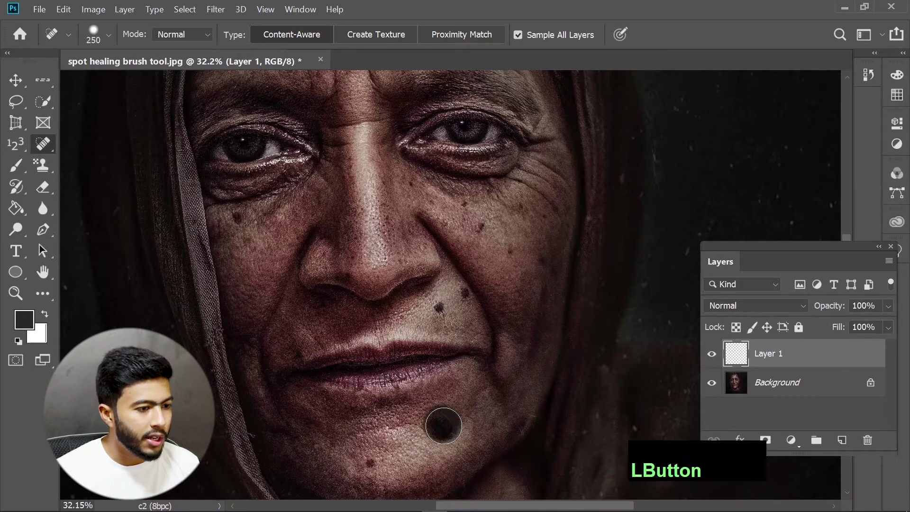
# Examine the healed patch on the chin up close, comparing its texture with the surrounding skin
pyautogui.scroll(5, 445, 425)
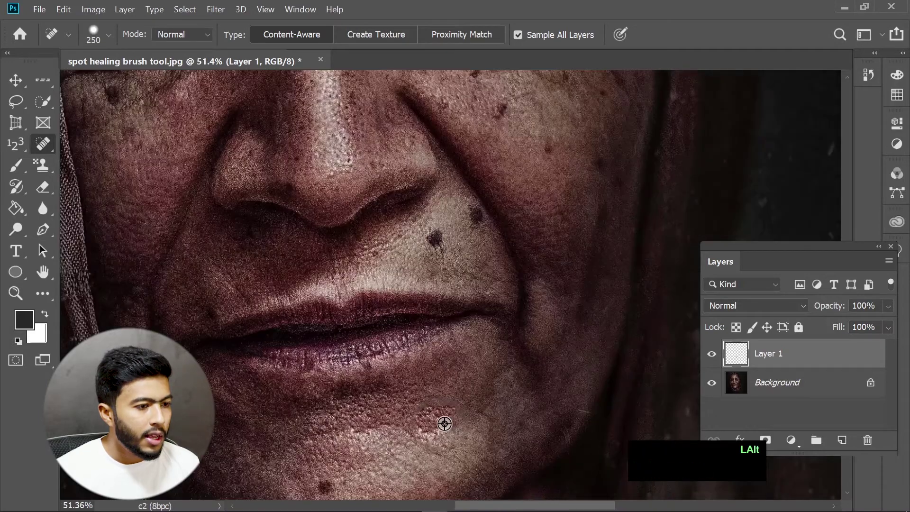
pyautogui.scroll(1, 444, 426)
pyautogui.scroll(2, 444, 425)
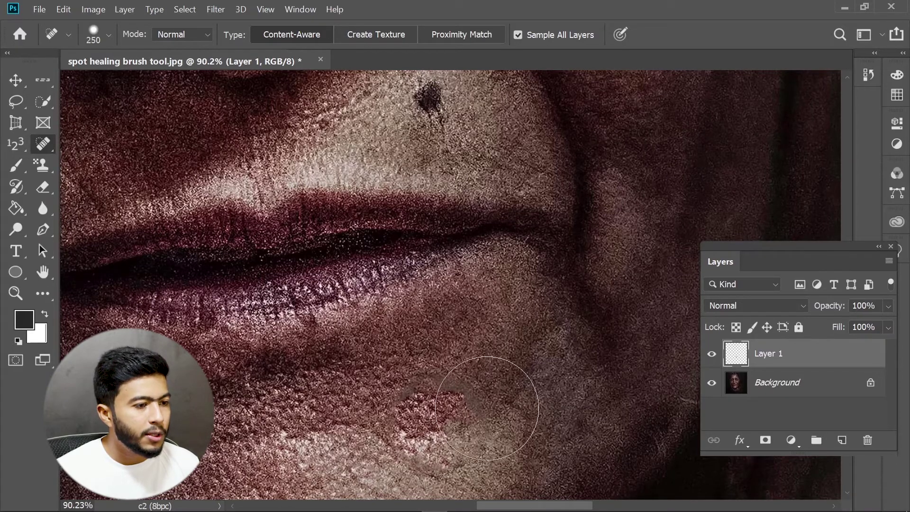
pyautogui.scroll(-2, 480, 412)
pyautogui.scroll(16, 479, 412)
pyautogui.scroll(-10, 502, 429)
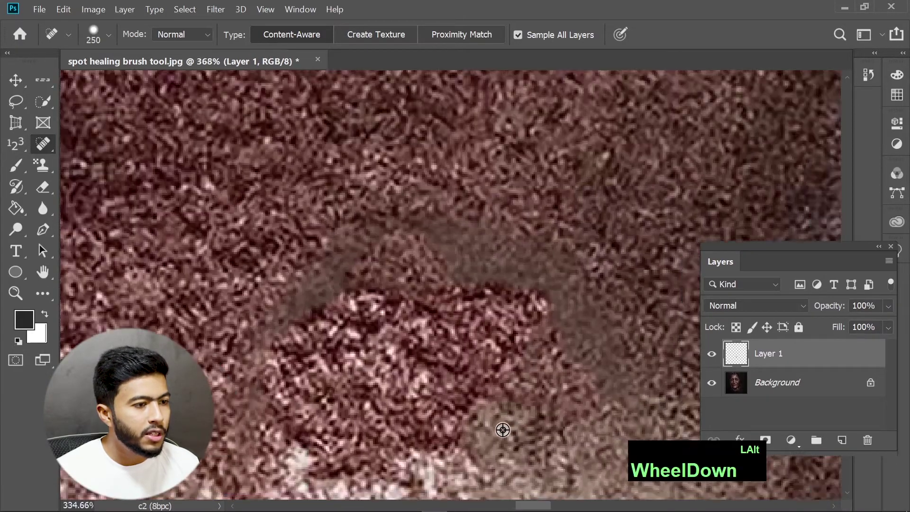
pyautogui.click(520, 327)
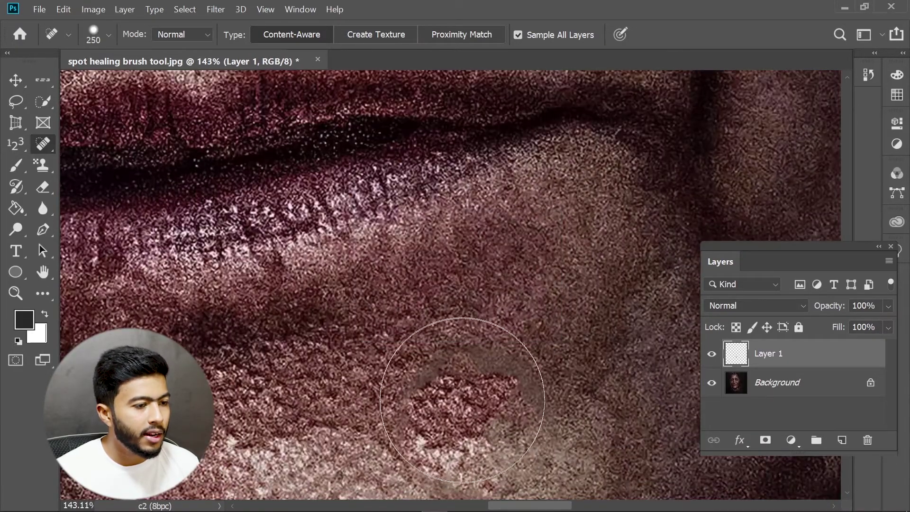
pyautogui.scroll(-2, 448, 402)
pyautogui.scroll(-12, 449, 402)
# Try healing the large chin mole with the Spot Healing Brush in Lighten mode, reduce the brush to 200 px and undo the heal
pyautogui.press('v')
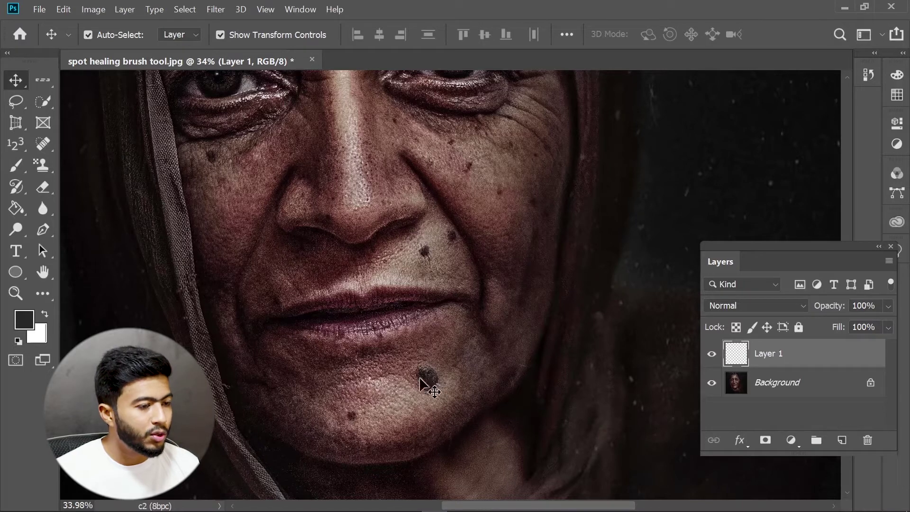
pyautogui.scroll(5, 426, 379)
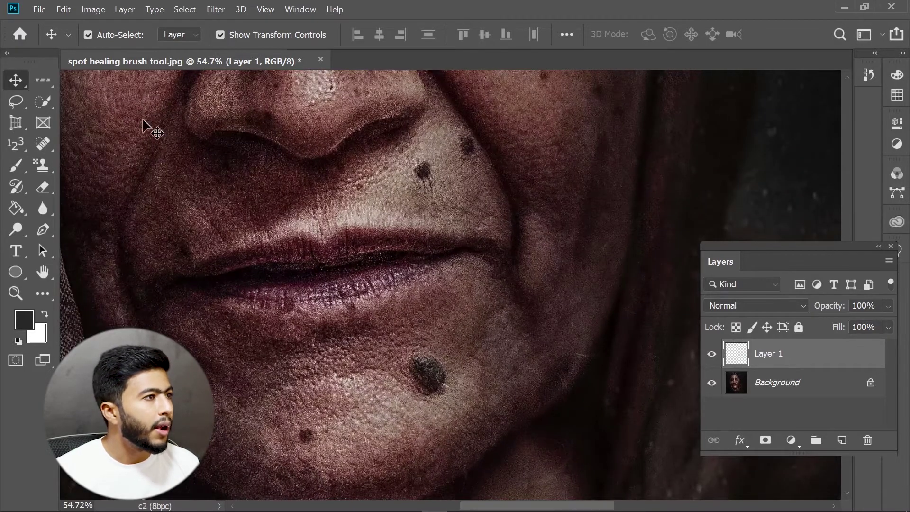
pyautogui.click(45, 142)
pyautogui.click(183, 34)
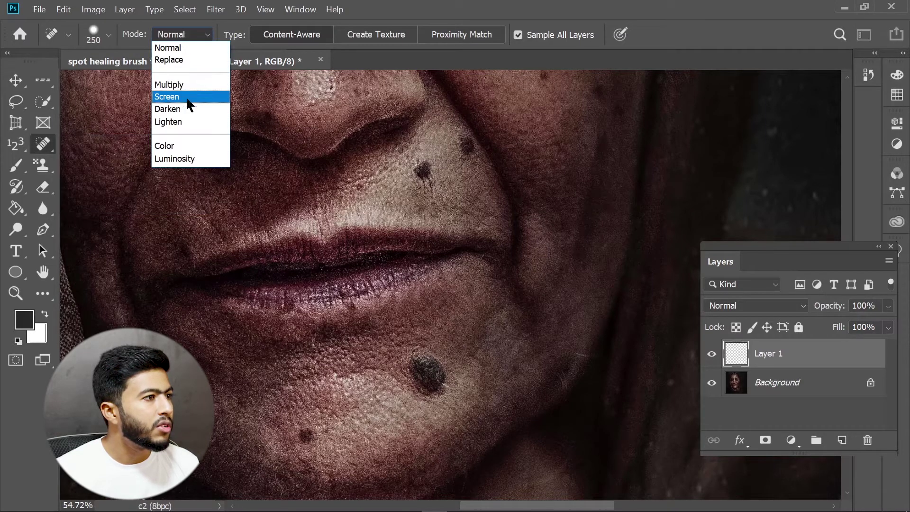
pyautogui.click(195, 122)
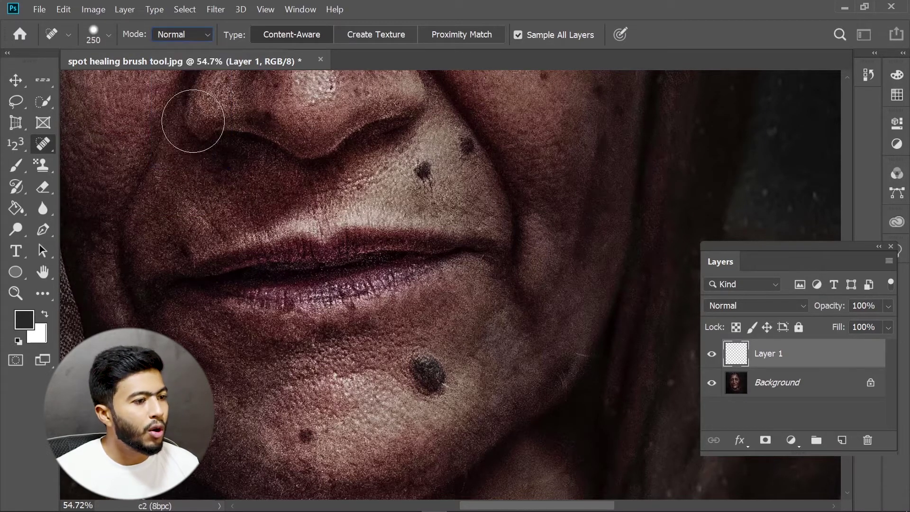
pyautogui.click(428, 372)
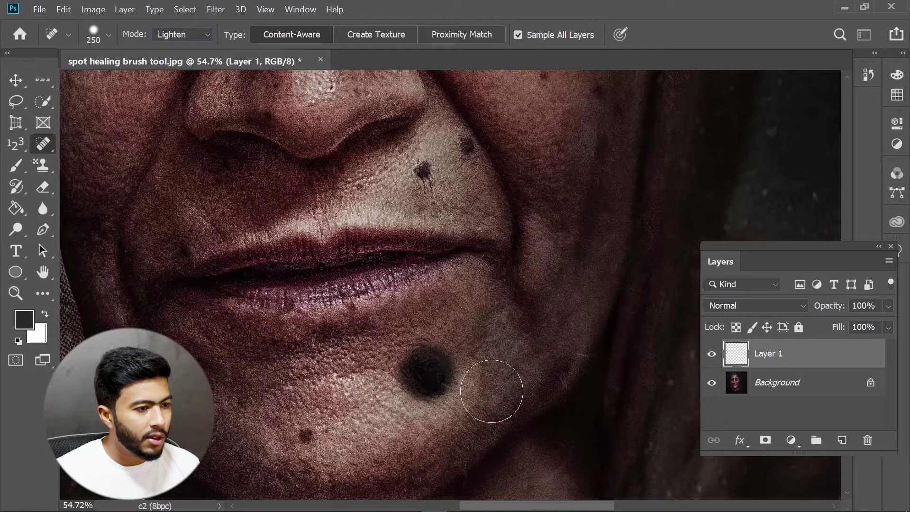
pyautogui.press('[')
pyautogui.scroll(-1, 461, 385)
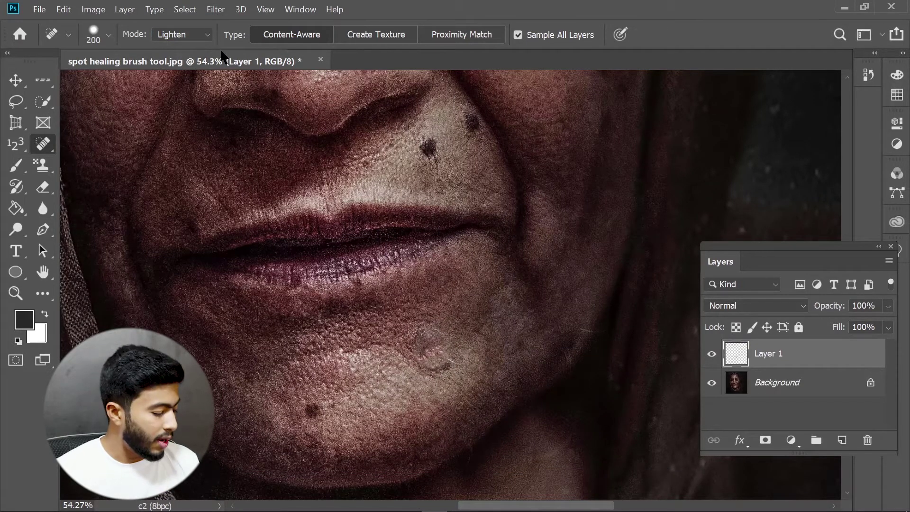
pyautogui.hotkey('ctrl', 'z')
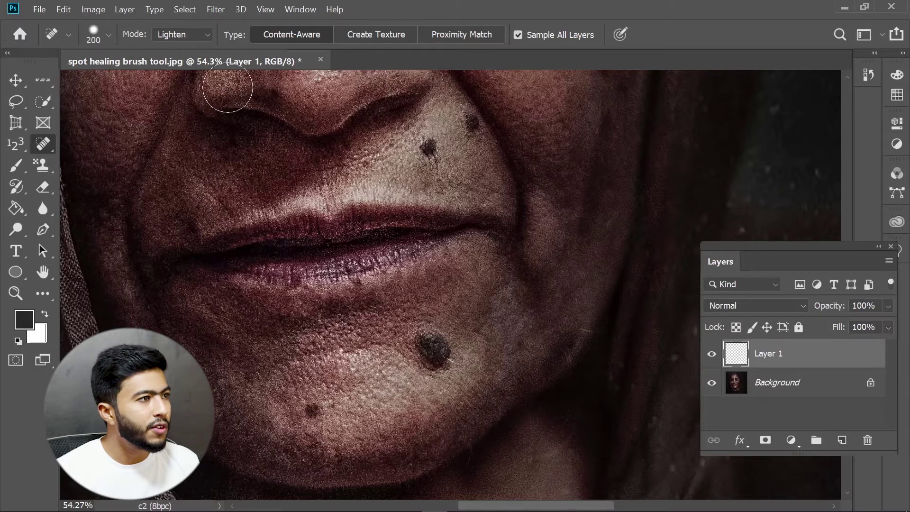
# Try healing the large chin mole twice with the 200 px Spot Healing Brush in Darken mode
pyautogui.click(195, 34)
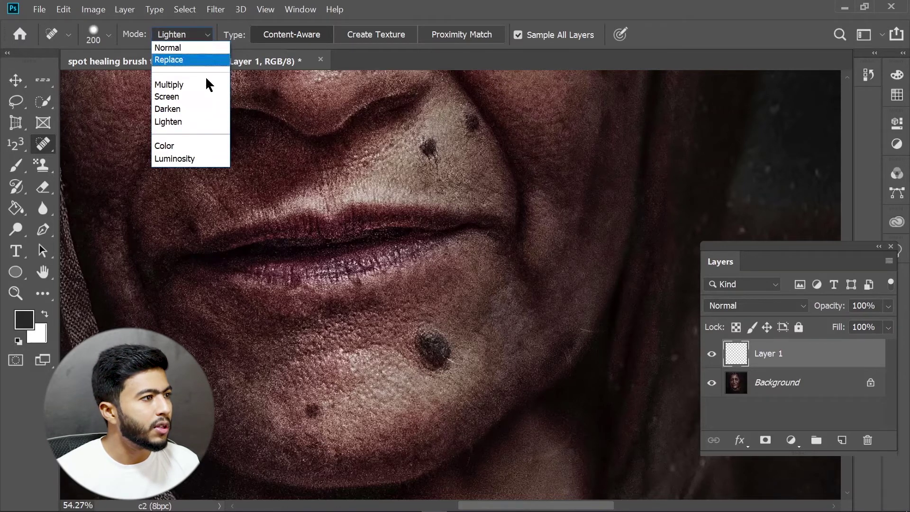
pyautogui.click(209, 109)
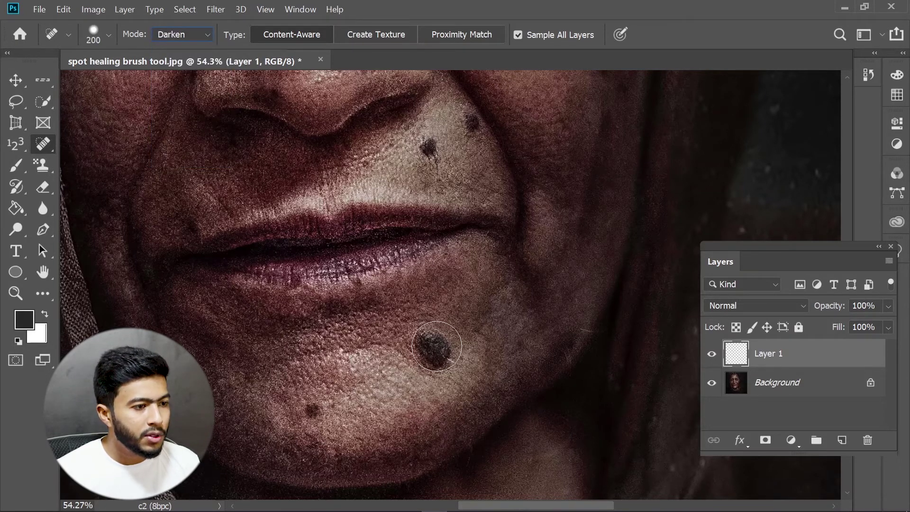
pyautogui.click(430, 346)
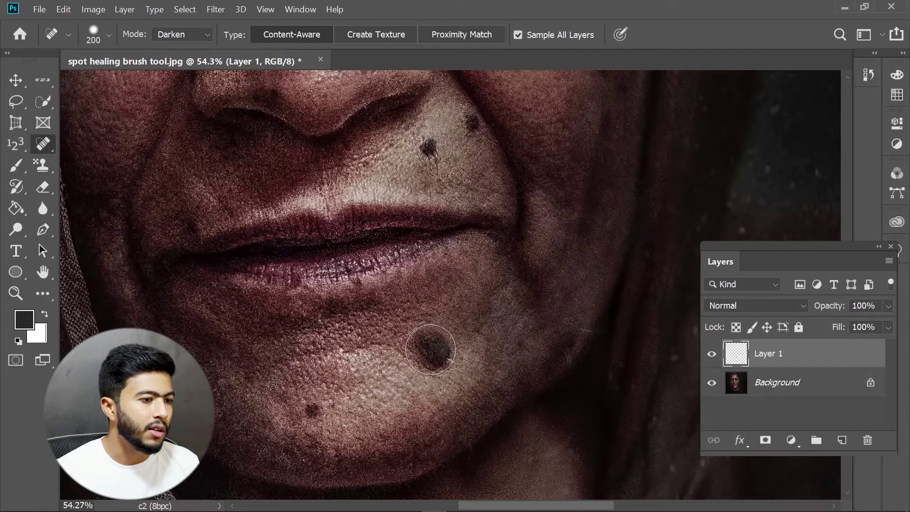
pyautogui.click(432, 351)
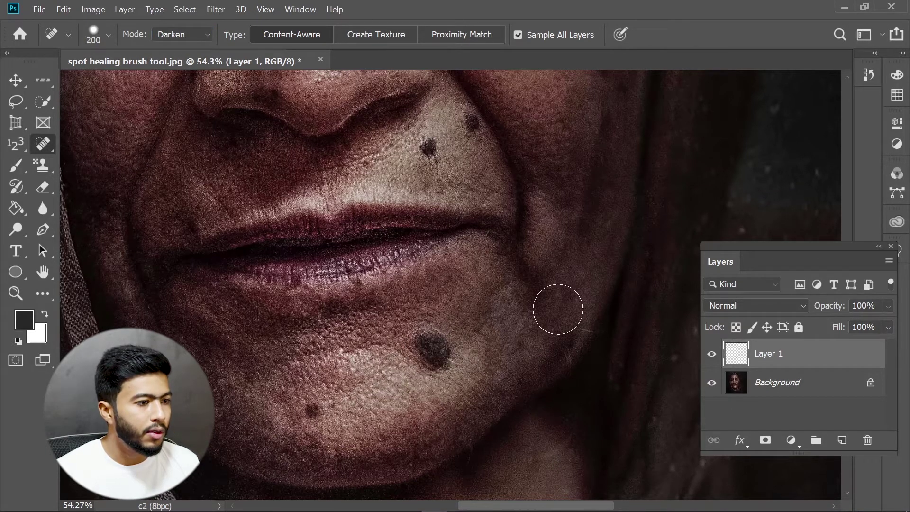
# Set the healing mode to Lighten and remove the large chin mole with a 193 px brush
pyautogui.click(204, 35)
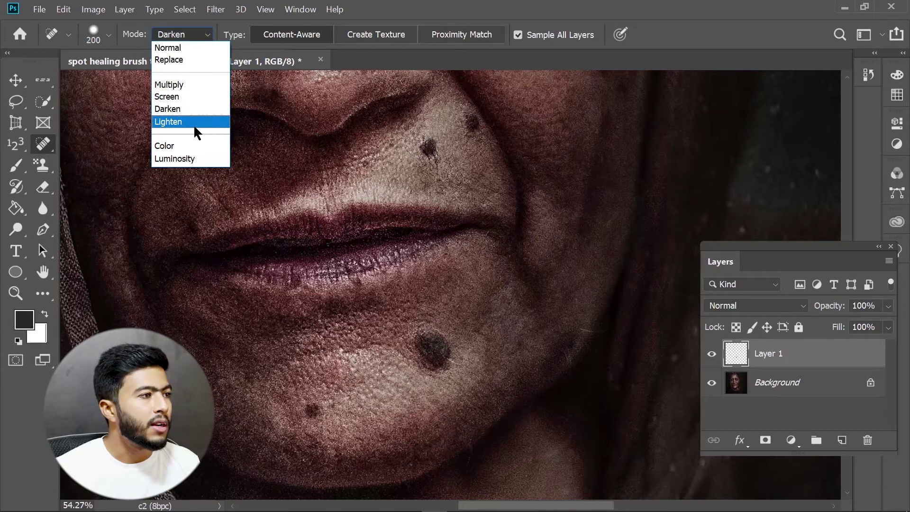
pyautogui.click(168, 122)
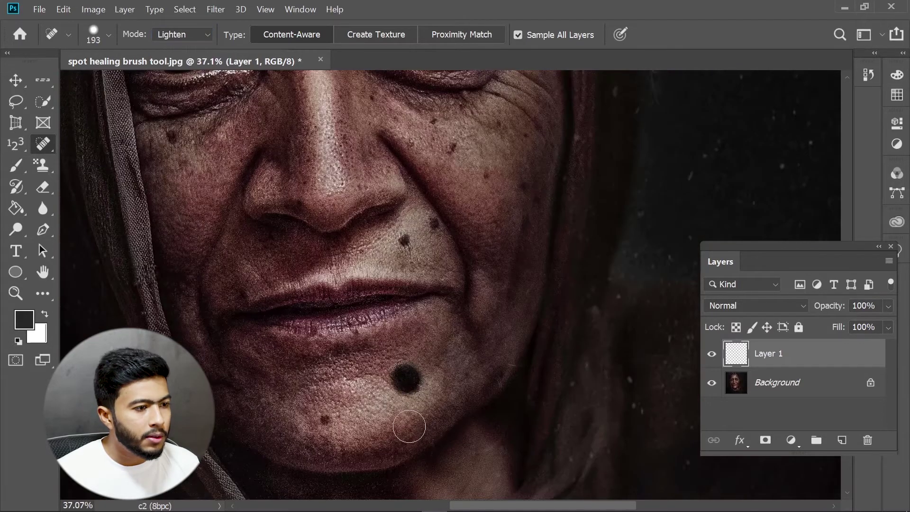
pyautogui.click(406, 379)
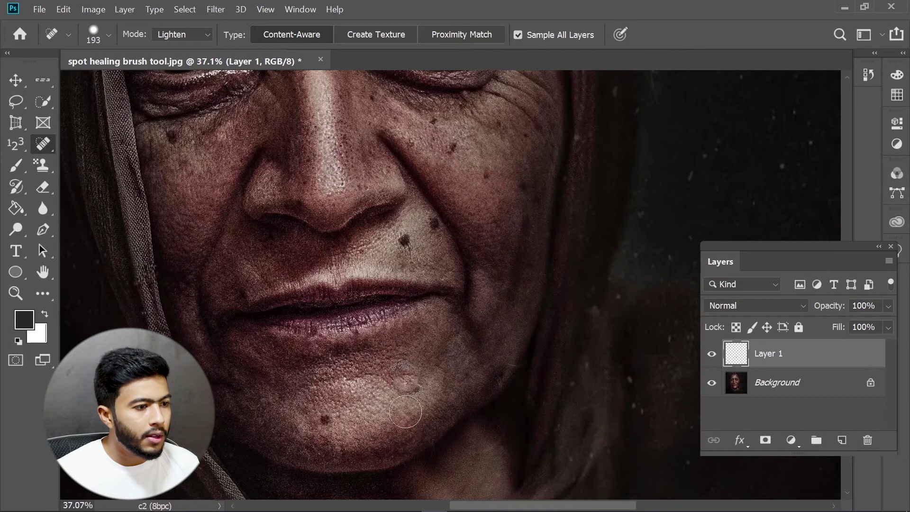
# Reduce the brush to 100 px and heal the two moles between the upper lip and the nose fold
pyautogui.scroll(3, 405, 323)
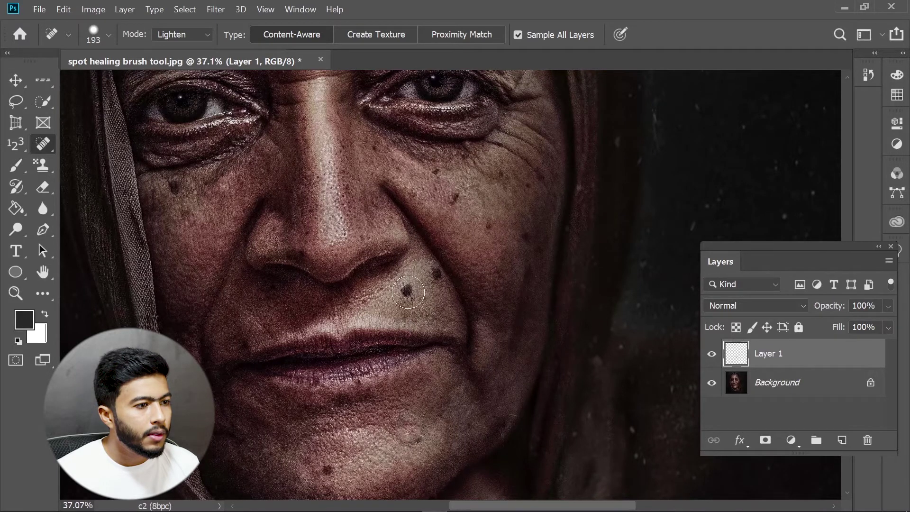
pyautogui.scroll(2, 408, 292)
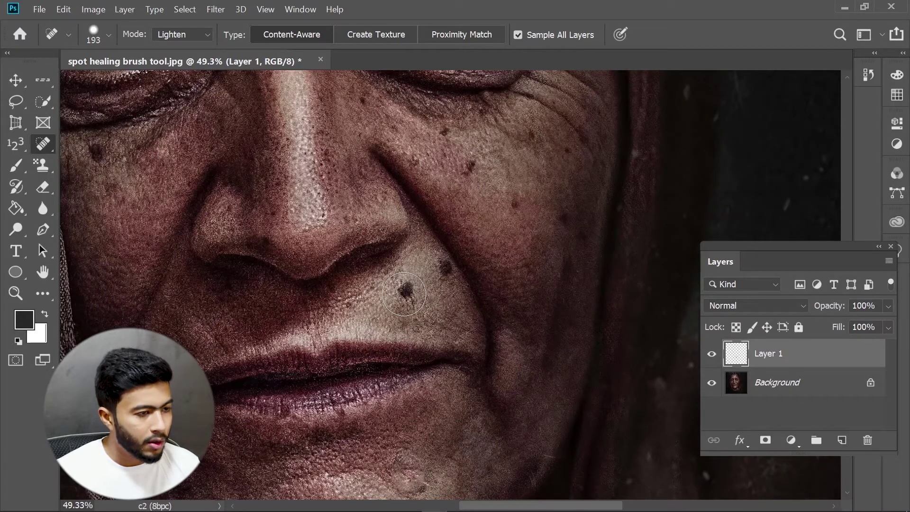
pyautogui.press('[')
pyautogui.press('[')
pyautogui.press('[')
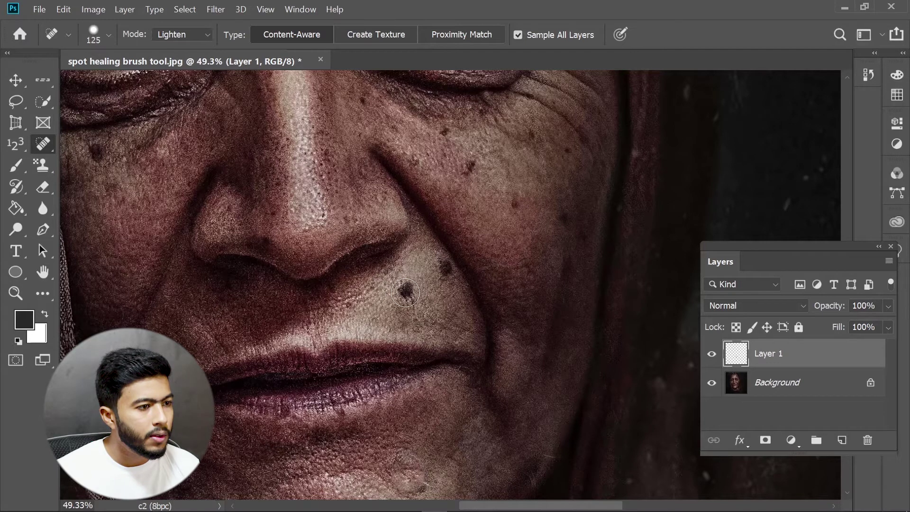
pyautogui.press('[')
pyautogui.click(406, 293)
pyautogui.click(444, 268)
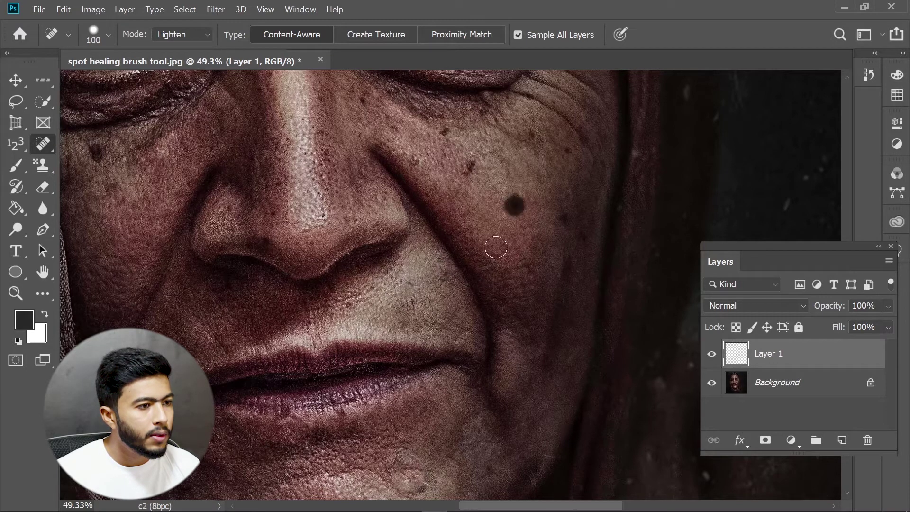
# Heal the moles on the cheek at the image's right side, reducing the brush size to 80 px
pyautogui.click(514, 205)
pyautogui.click(469, 169)
pyautogui.press('[')
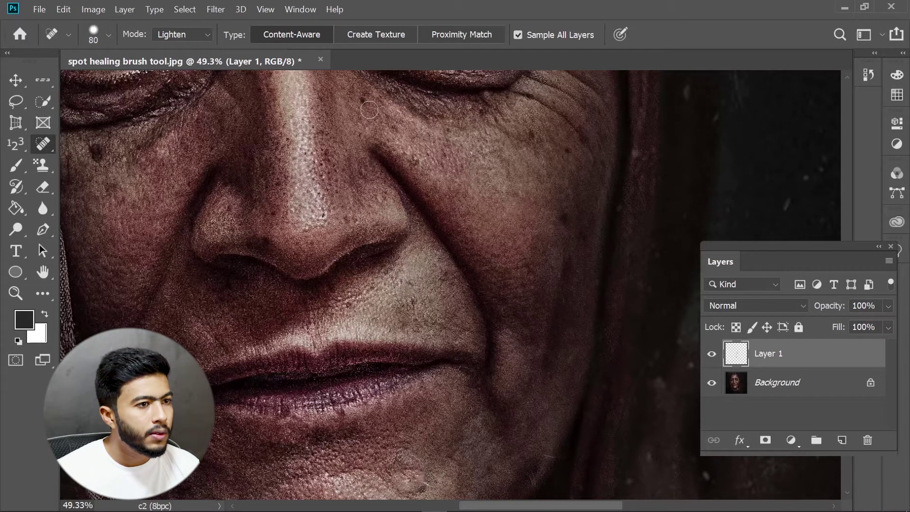
pyautogui.click(570, 148)
# Heal the moles on the cheek at the image's left side and the remaining small chin mole with the 80 px brush
pyautogui.moveTo(194, 203)
pyautogui.mouseDown()
pyautogui.moveTo(336, 224)
pyautogui.moveTo(352, 208)
pyautogui.mouseUp()
pyautogui.click(252, 155)
pyautogui.click(254, 163)
pyautogui.moveTo(265, 231); pyautogui.dragTo(219, 61)
pyautogui.click(409, 361)
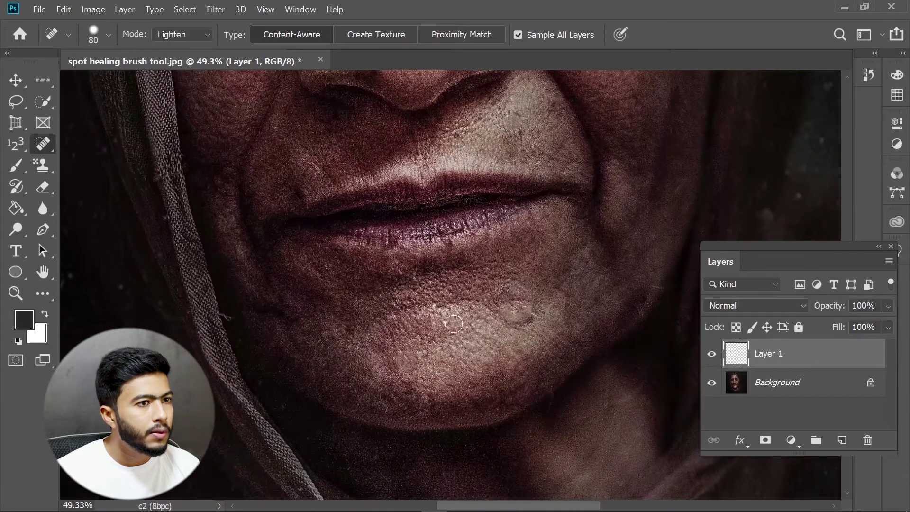
# Heal the dark mole on the forehead above the image's right eyebrow with the 80 px brush
pyautogui.moveTo(439, 278); pyautogui.dragTo(498, 436)
pyautogui.scroll(-3, 484, 349)
pyautogui.moveTo(520, 146); pyautogui.dragTo(539, 304)
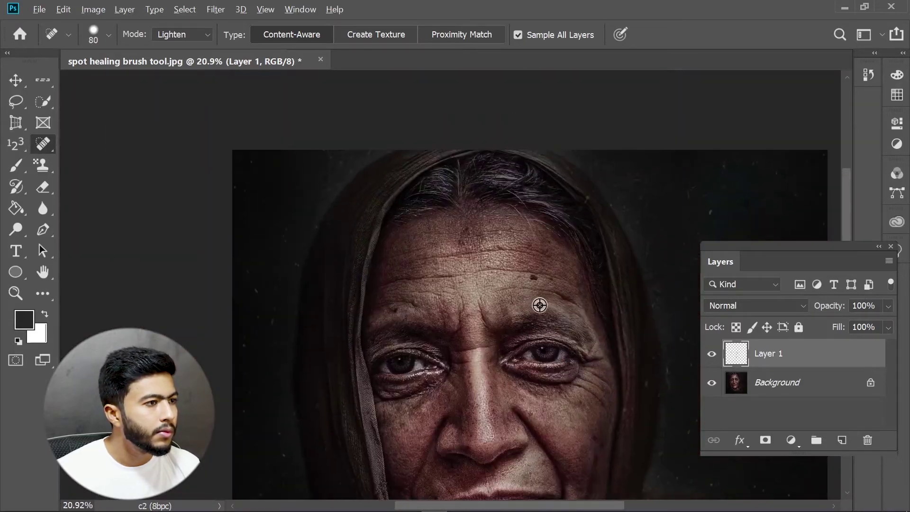
pyautogui.scroll(3, 539, 305)
pyautogui.click(531, 247)
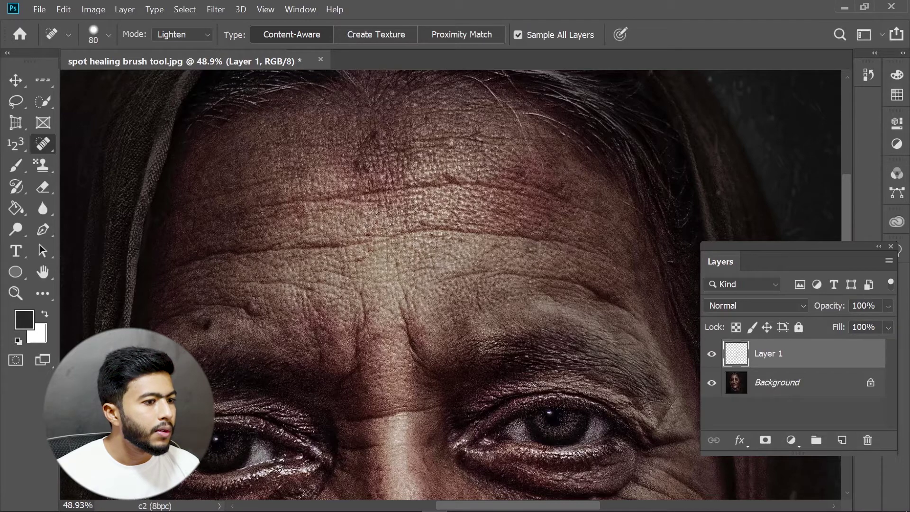
# Examine the retouched forehead, cheeks and mouth area, ending with a view of the whole face
pyautogui.moveTo(388, 275)
pyautogui.mouseDown()
pyautogui.moveTo(397, 285)
pyautogui.moveTo(571, 304)
pyautogui.mouseUp()
pyautogui.scroll(-5, 571, 304)
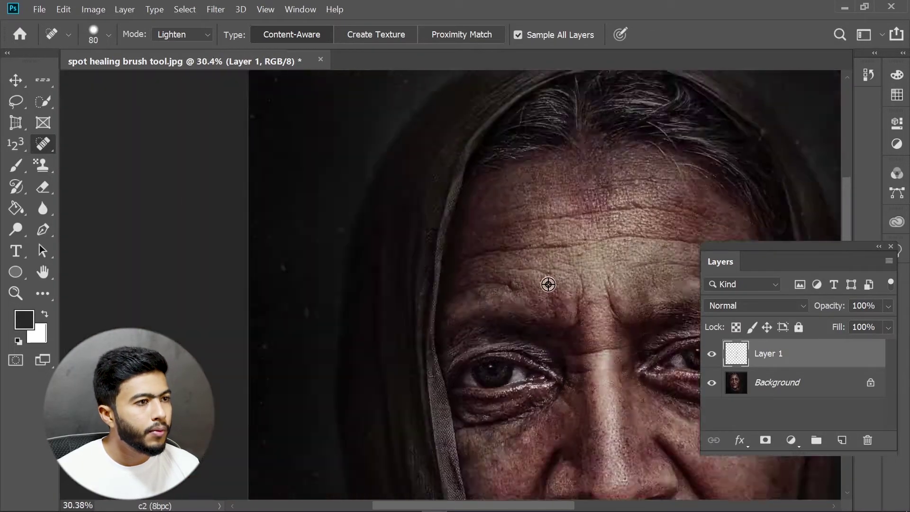
pyautogui.scroll(-3, 550, 284)
pyautogui.scroll(3, 568, 374)
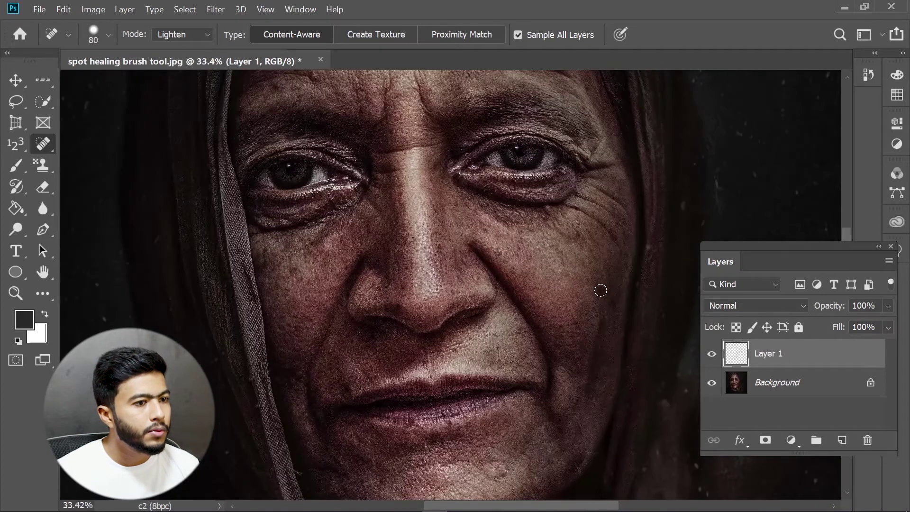
pyautogui.moveTo(446, 347); pyautogui.dragTo(536, 251)
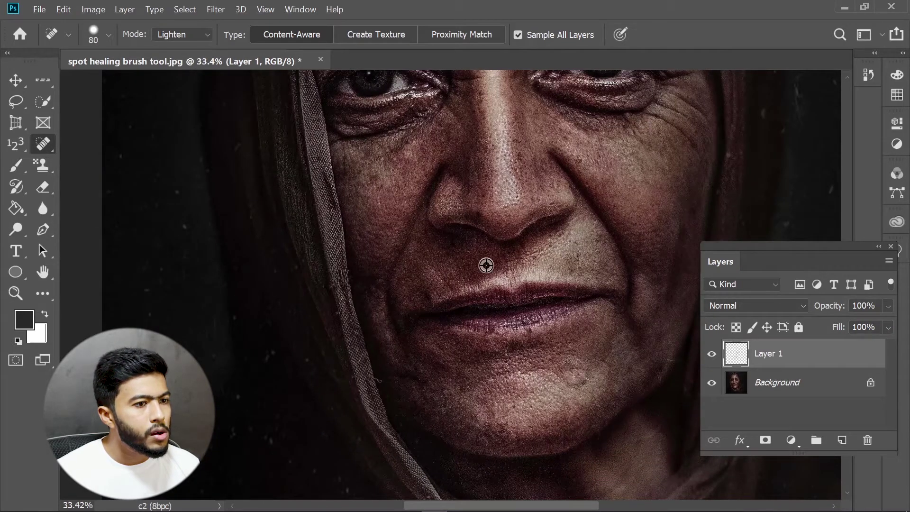
pyautogui.scroll(-3, 493, 308)
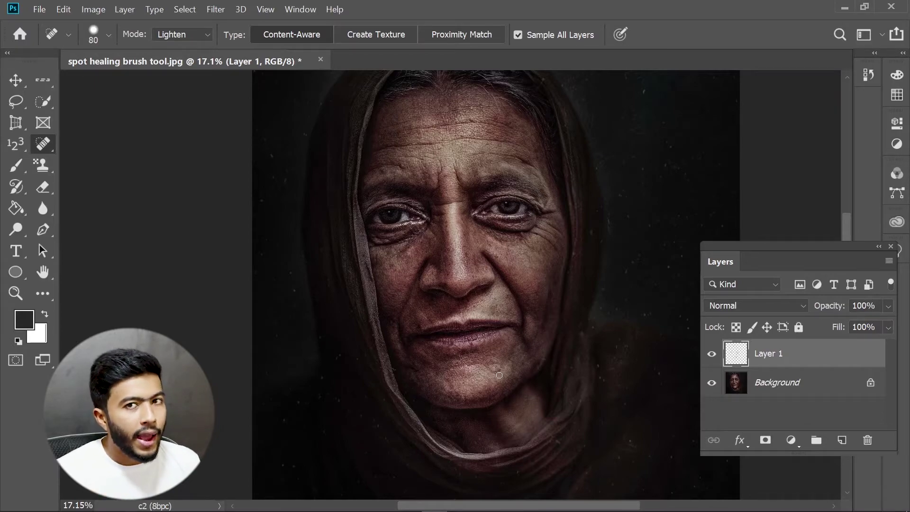
# Examine the healed chin patch up close and from farther away, comparing its texture with the surrounding skin
pyautogui.scroll(5, 498, 374)
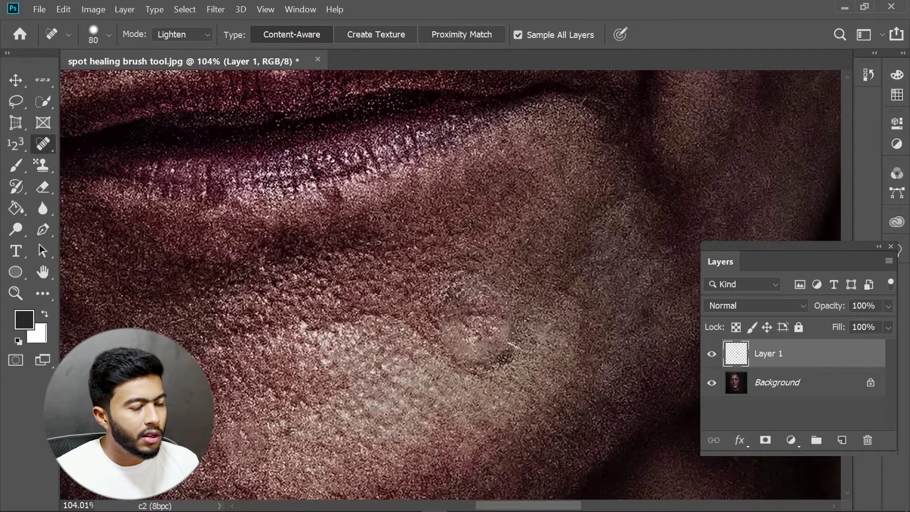
pyautogui.scroll(-3, 474, 332)
pyautogui.scroll(1, 480, 331)
pyautogui.scroll(-1, 480, 331)
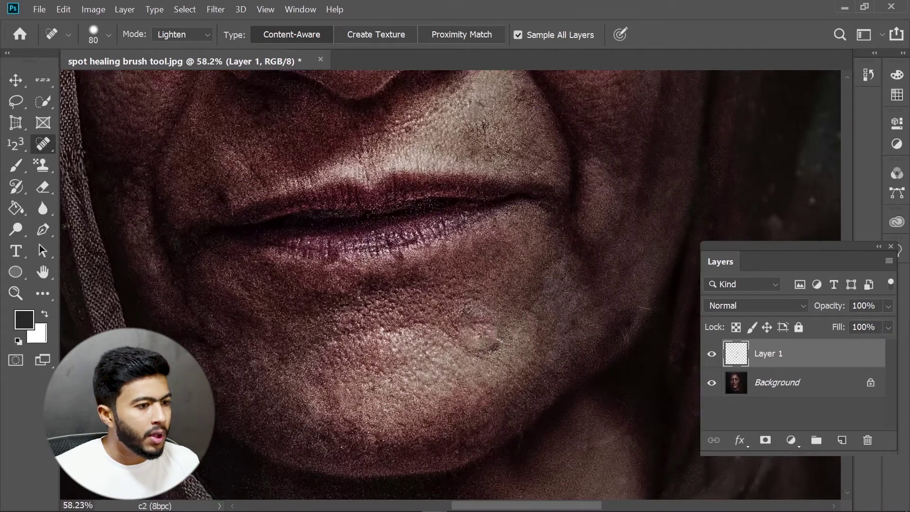
pyautogui.scroll(-3, 467, 303)
pyautogui.moveTo(490, 218); pyautogui.dragTo(520, 380)
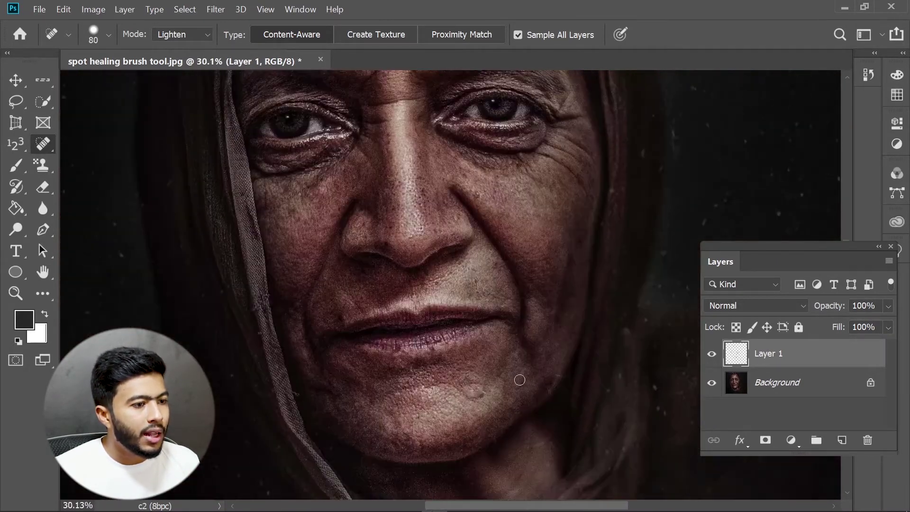
pyautogui.scroll(2, 463, 399)
pyautogui.moveTo(602, 381); pyautogui.dragTo(603, 392)
pyautogui.moveTo(584, 360); pyautogui.dragTo(564, 291)
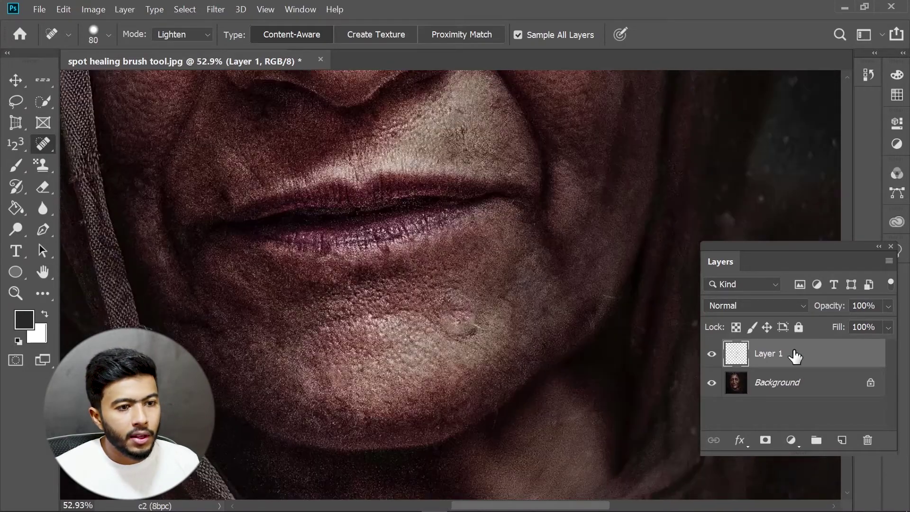
# Lower the opacity of Layer 1 to 29% and check how strongly the moles show around the mouth and chin
pyautogui.click(886, 307)
pyautogui.moveTo(885, 322); pyautogui.dragTo(841, 329)
pyautogui.scroll(-2, 595, 327)
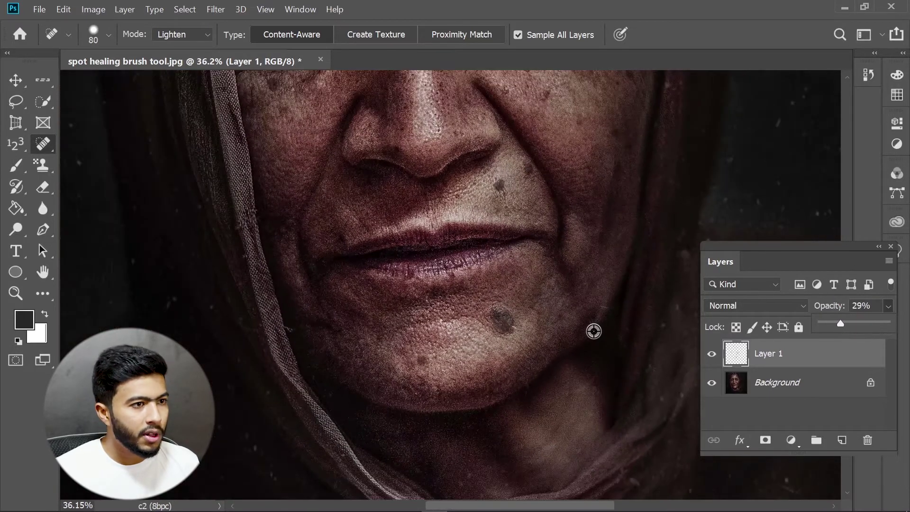
pyautogui.moveTo(595, 268); pyautogui.dragTo(586, 328)
# Set the opacity of Layer 1 to 70% and view the whole portrait
pyautogui.click(888, 306)
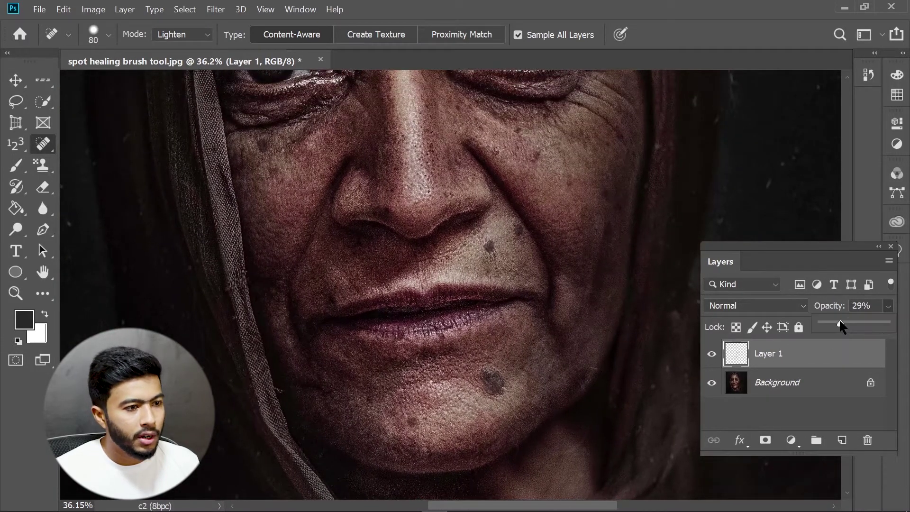
pyautogui.moveTo(840, 322); pyautogui.dragTo(864, 327)
pyautogui.hotkey('ctrl', '0')
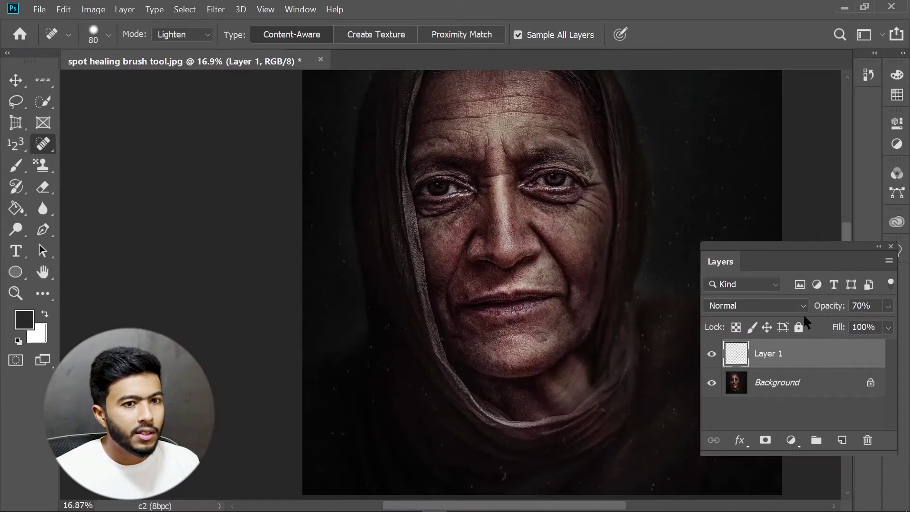
# Hide Layer 1 to compare the retouched portrait with the original face
pyautogui.click(712, 355)
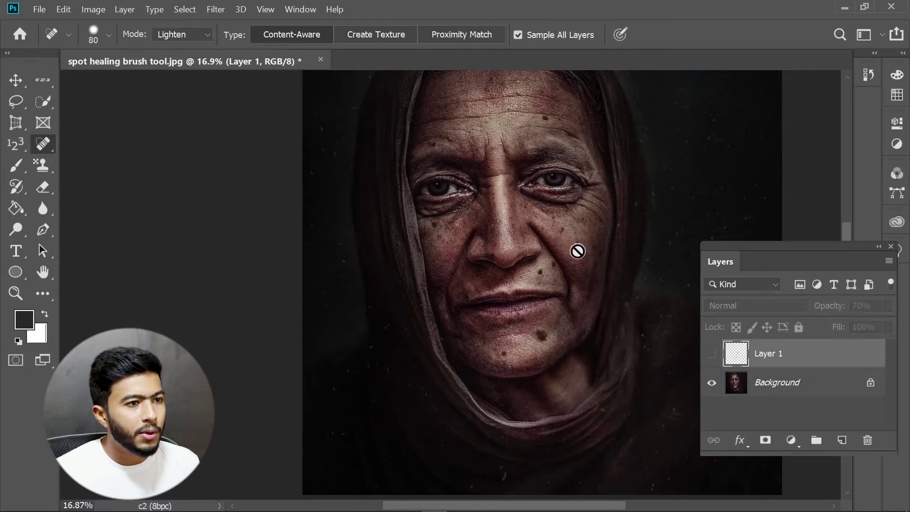
pyautogui.scroll(-1, 555, 249)
pyautogui.scroll(1, 441, 251)
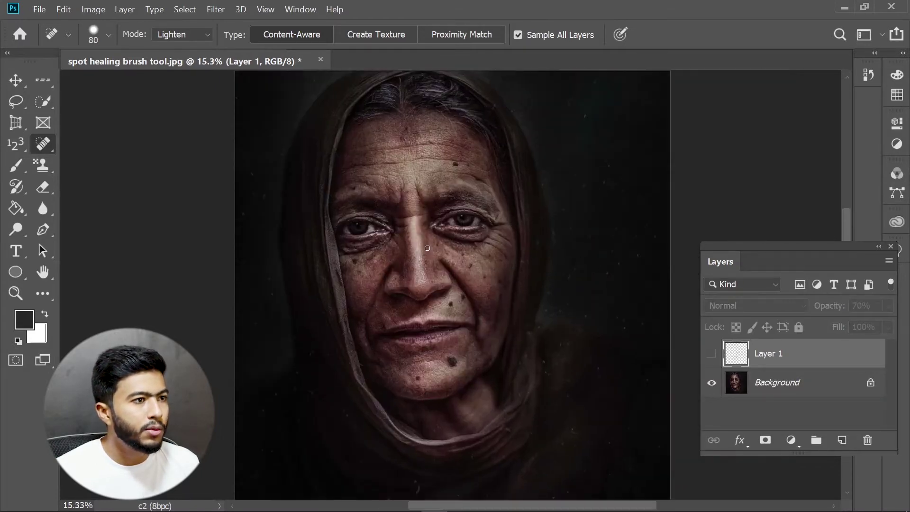
# Toggle the visibility of Layer 1 to compare the moles before and after retouching, and leave the layer shown
pyautogui.click(712, 355)
pyautogui.click(712, 354)
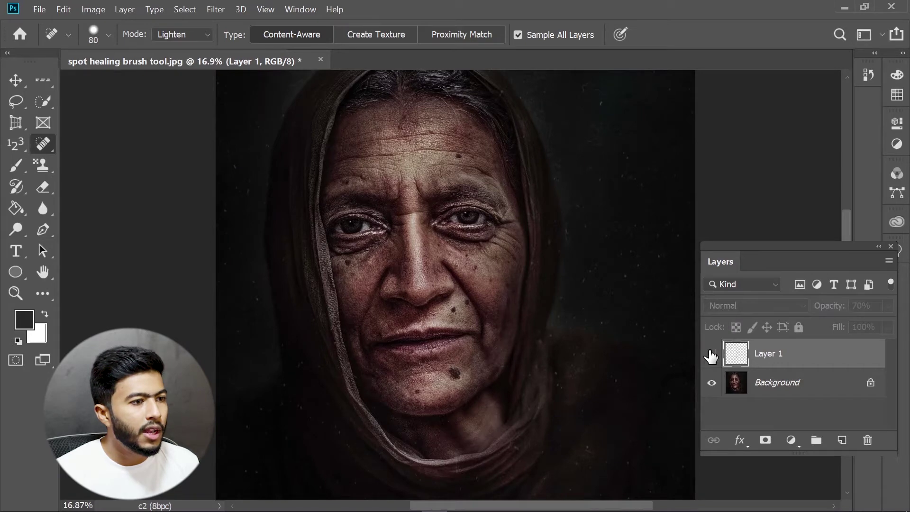
pyautogui.click(712, 354)
pyautogui.scroll(1, 337, 209)
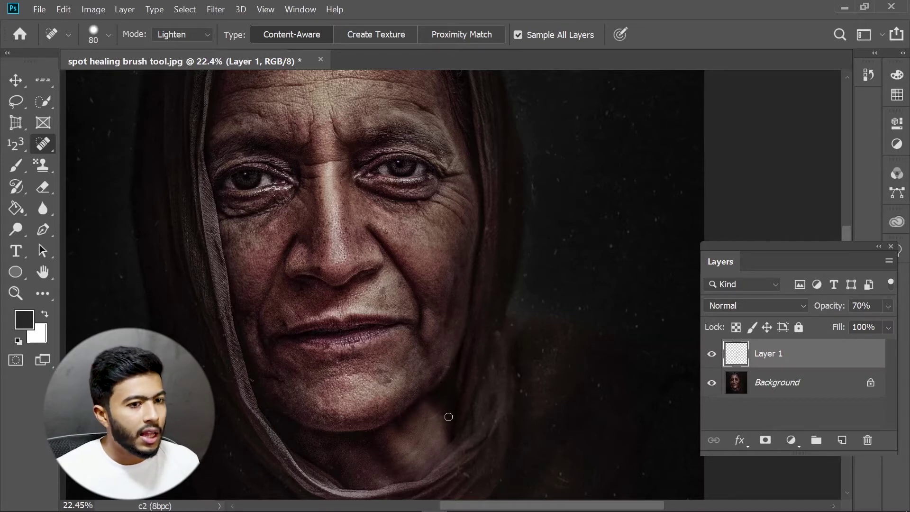
# Create a new empty layer above Layer 1 and set the Spot Healing Brush mode to Darken
pyautogui.click(843, 440)
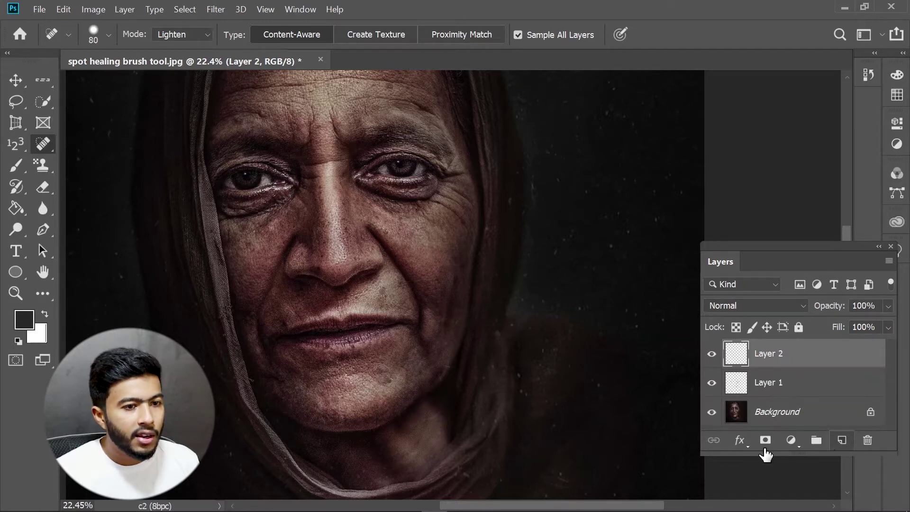
pyautogui.keyDown('ctrl'); pyautogui.click(346, 215); pyautogui.keyUp('ctrl')
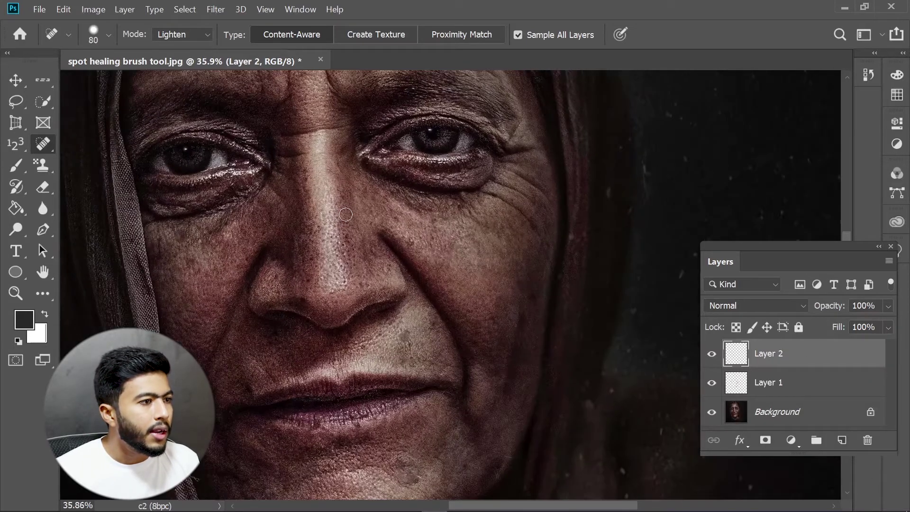
pyautogui.moveTo(357, 199); pyautogui.dragTo(374, 232)
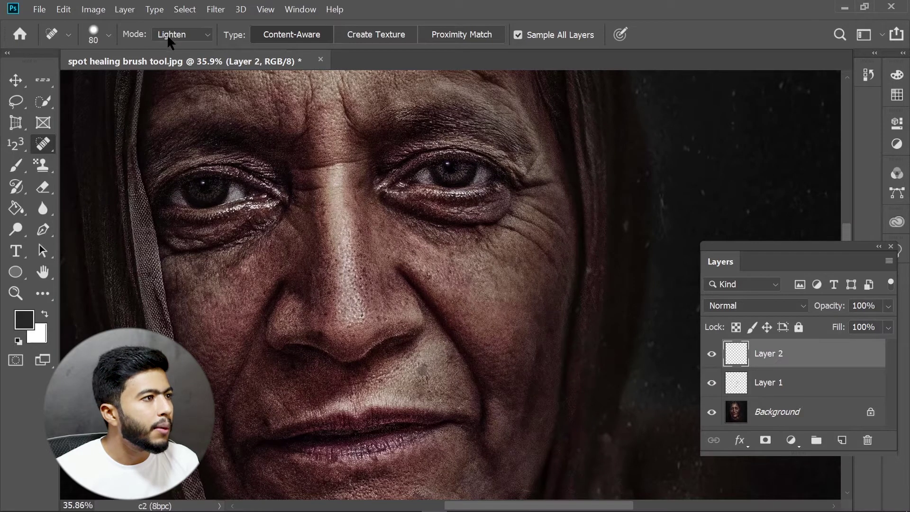
pyautogui.click(168, 37)
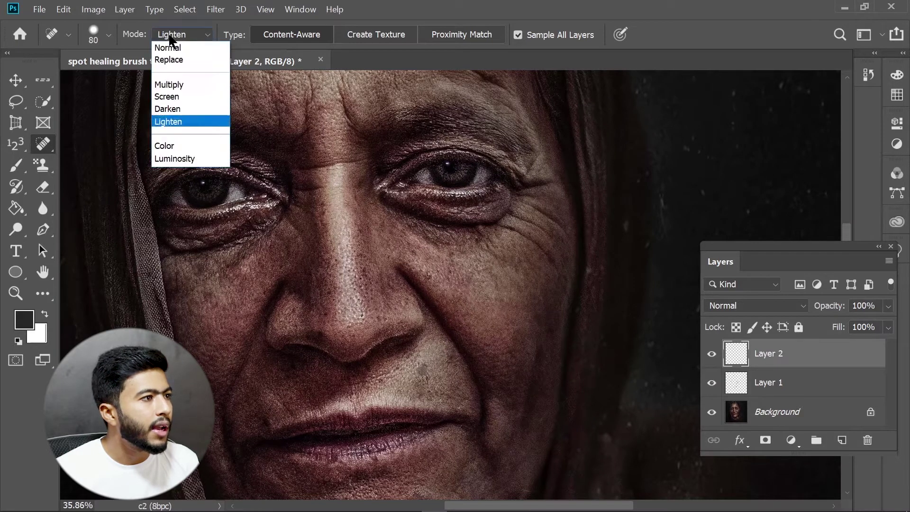
pyautogui.click(191, 110)
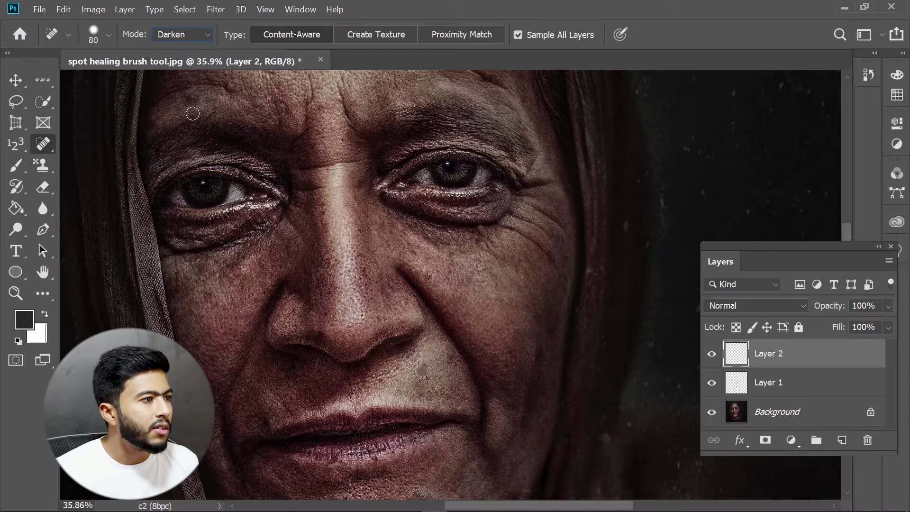
# Set the healing brush hardness to 48% and its size to 200 px
pyautogui.click(110, 34)
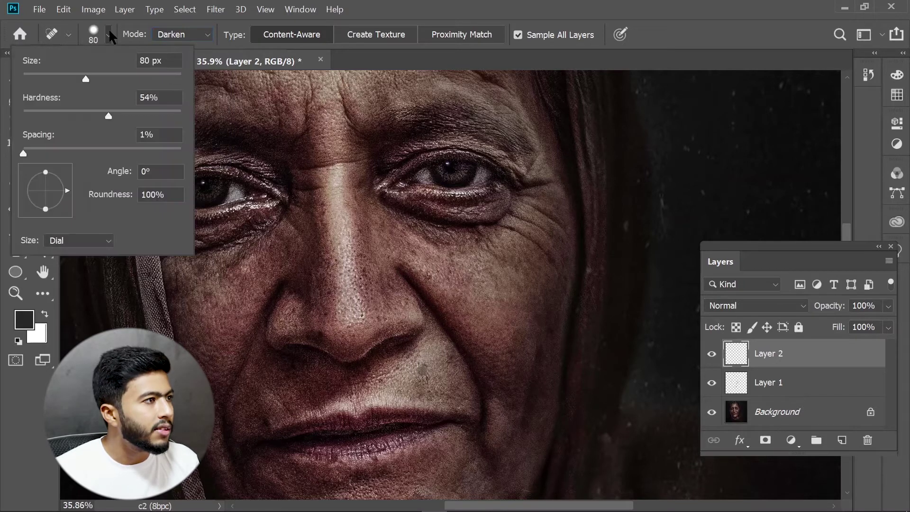
pyautogui.moveTo(108, 113); pyautogui.dragTo(98, 112)
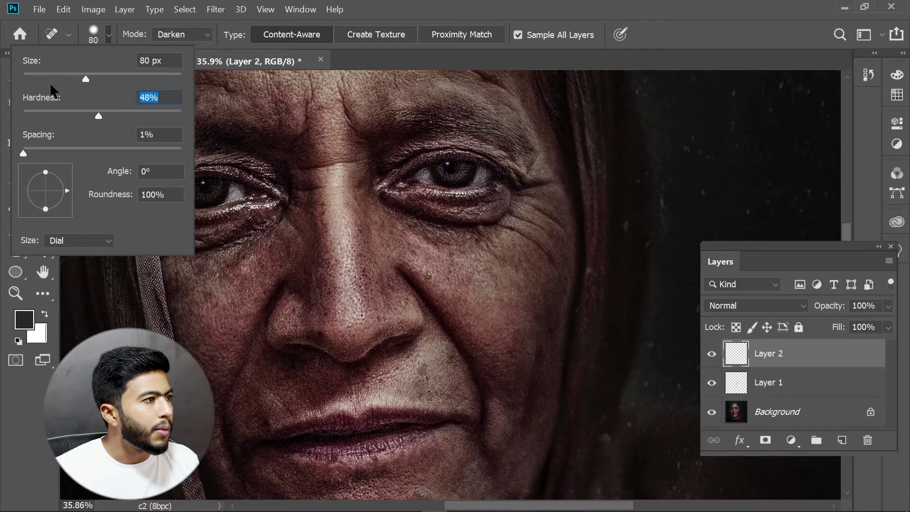
pyautogui.moveTo(86, 79); pyautogui.dragTo(102, 79)
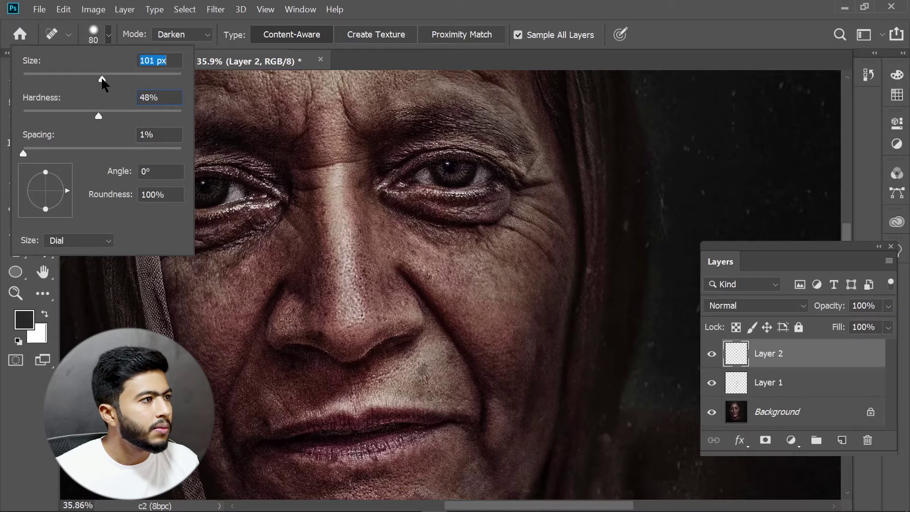
pyautogui.press(']')
pyautogui.press(']')
pyautogui.press(']')
pyautogui.press(']')
# Heal the bright highlight along the bridge of the nose from between the eyes down to the tip
pyautogui.click(336, 188)
pyautogui.click(336, 201)
pyautogui.click(338, 203)
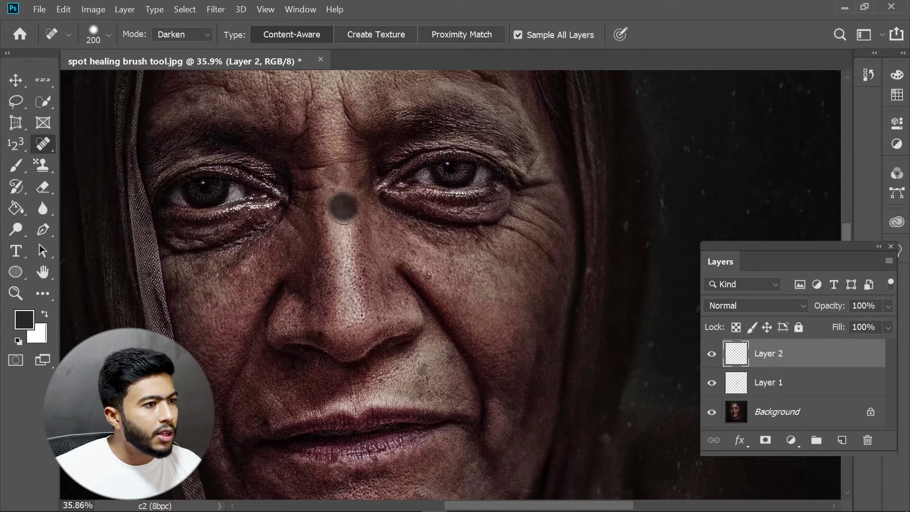
pyautogui.click(341, 223)
pyautogui.click(344, 240)
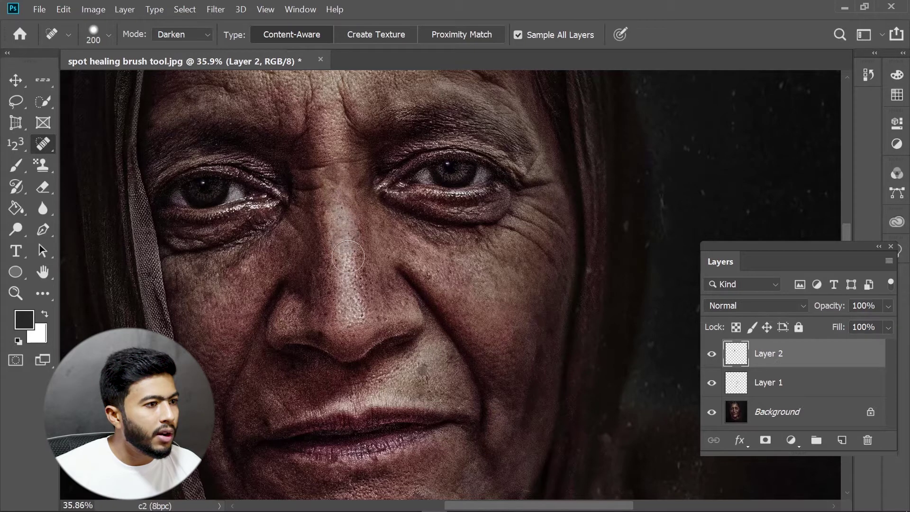
pyautogui.click(347, 257)
pyautogui.click(344, 270)
pyautogui.click(350, 302)
pyautogui.click(349, 313)
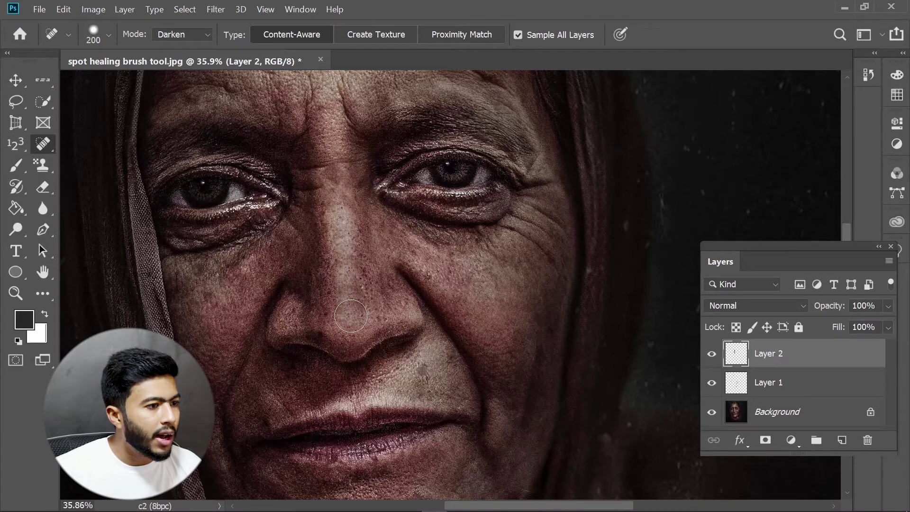
pyautogui.click(353, 317)
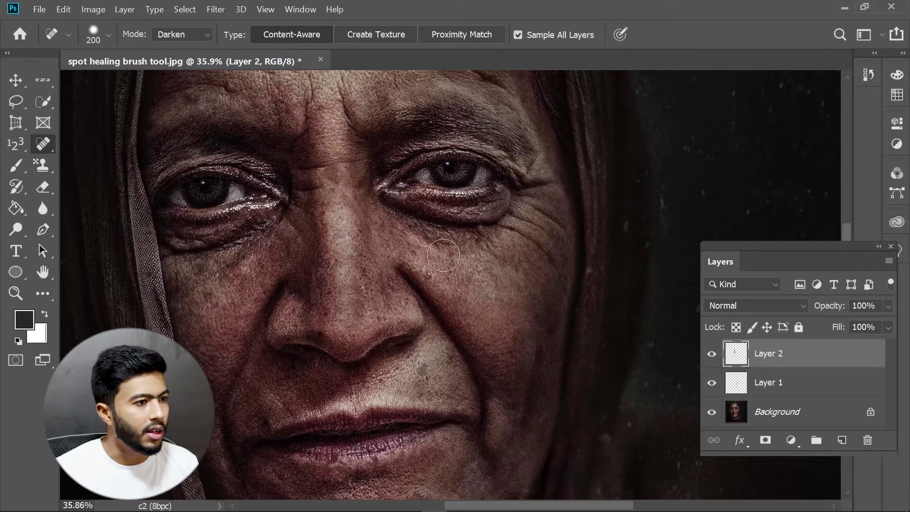
# Reduce the healing brush to 80 px and heal the bright highlight and the faint mole above the upper lip
pyautogui.scroll(-3, 443, 256)
pyautogui.scroll(4, 409, 294)
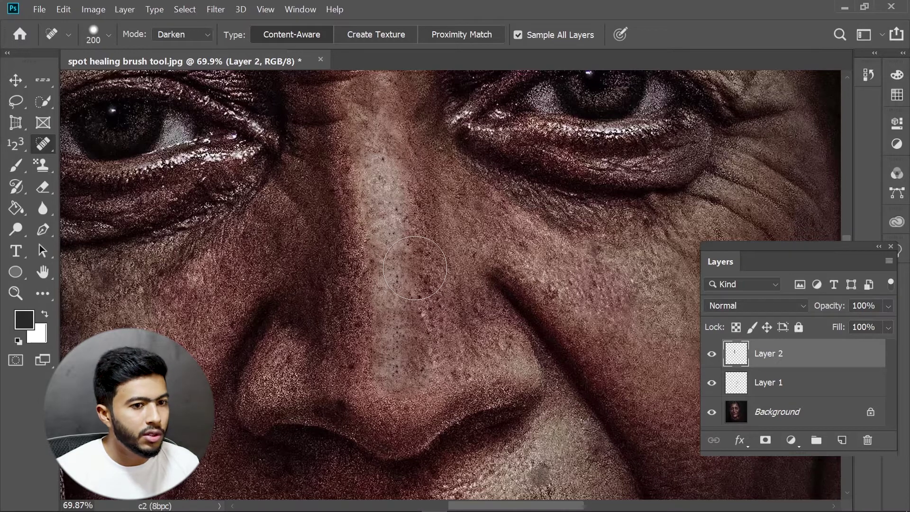
pyautogui.scroll(-5, 441, 310)
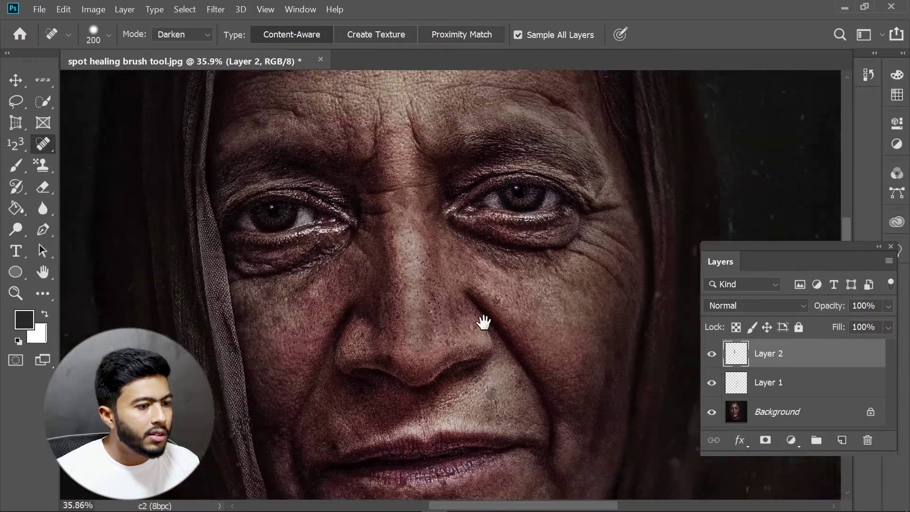
pyautogui.moveTo(484, 323); pyautogui.dragTo(479, 254)
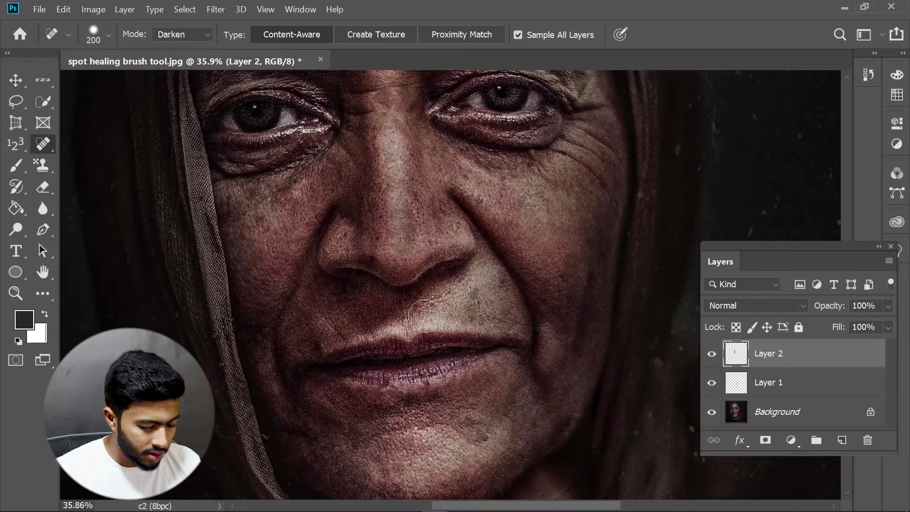
pyautogui.press('[')
pyautogui.press('[')
pyautogui.press('[')
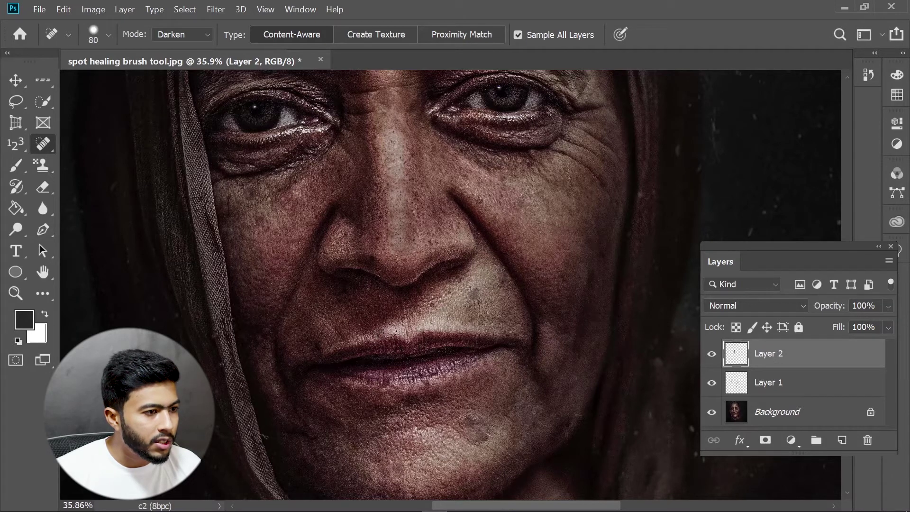
pyautogui.click(429, 327)
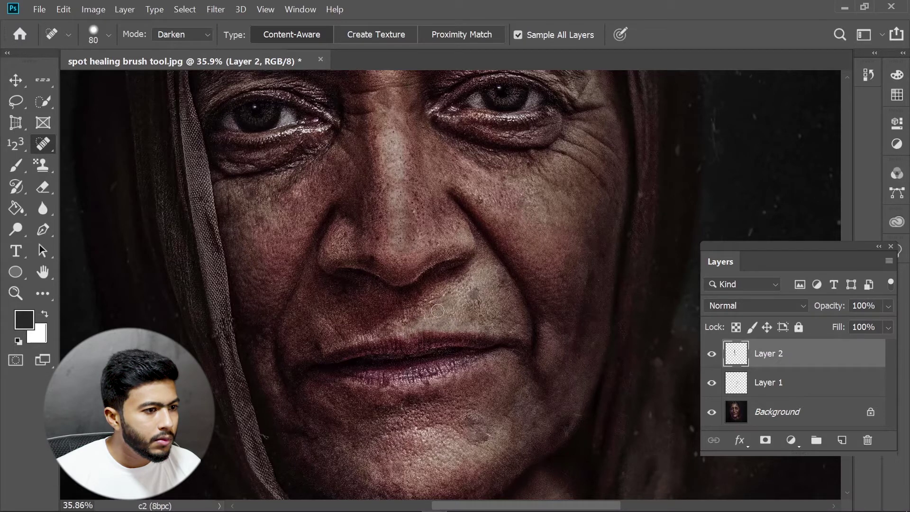
pyautogui.click(473, 293)
pyautogui.click(474, 298)
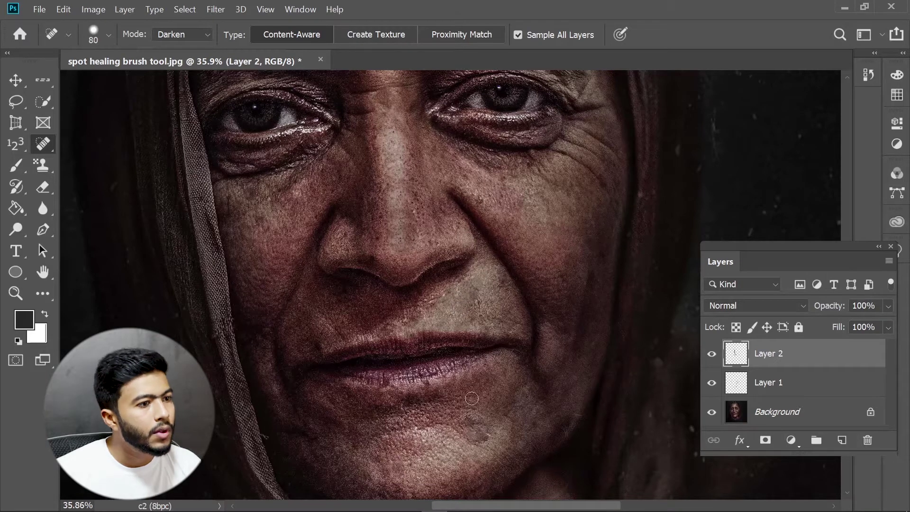
# Enlarge the healing brush to 300 px and heal the bright highlights across the chin
pyautogui.scroll(-3, 461, 382)
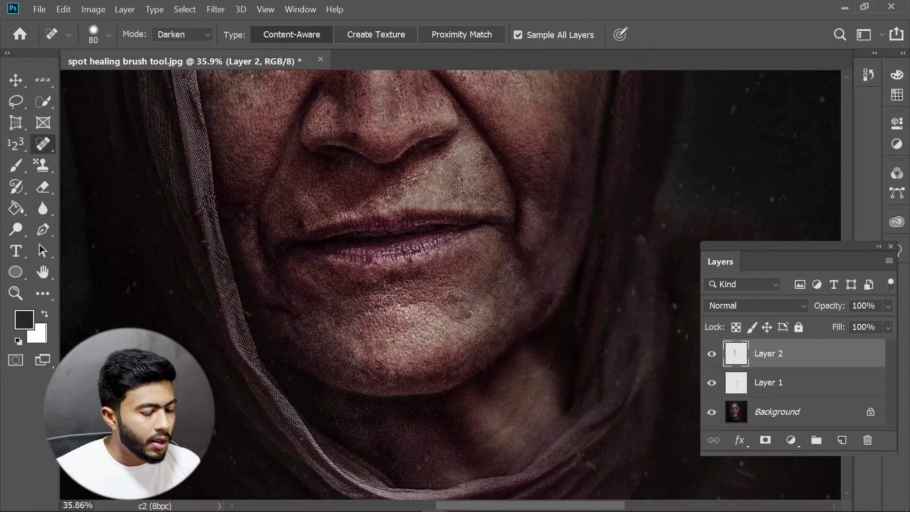
pyautogui.press(']')
pyautogui.press(']')
pyautogui.press(']')
pyautogui.press(']')
pyautogui.press(']')
pyautogui.press(']')
pyautogui.press(']')
pyautogui.press(']')
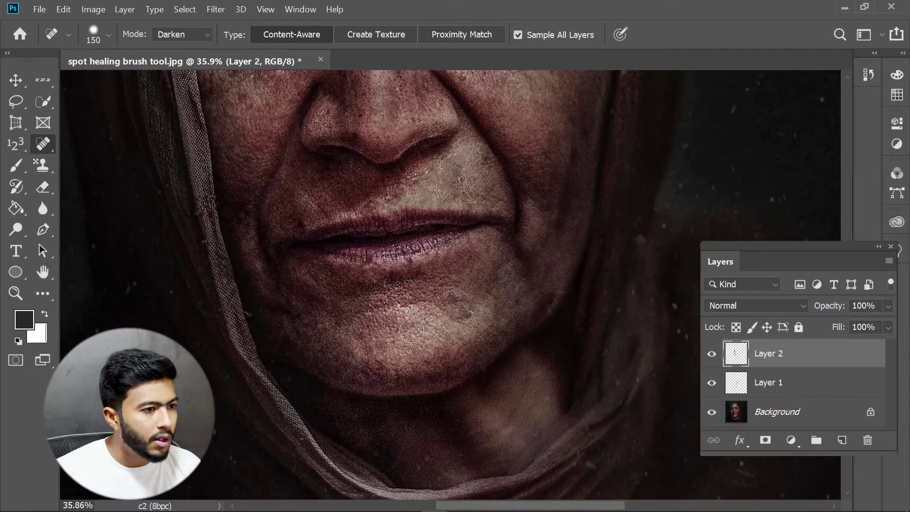
pyautogui.click(409, 321)
pyautogui.scroll(-1, 409, 321)
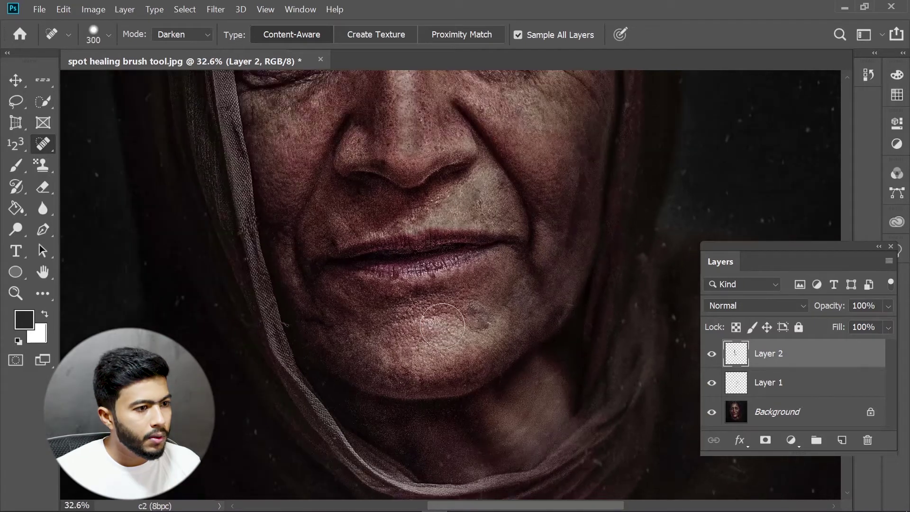
pyautogui.click(449, 350)
pyautogui.click(421, 352)
pyautogui.click(405, 332)
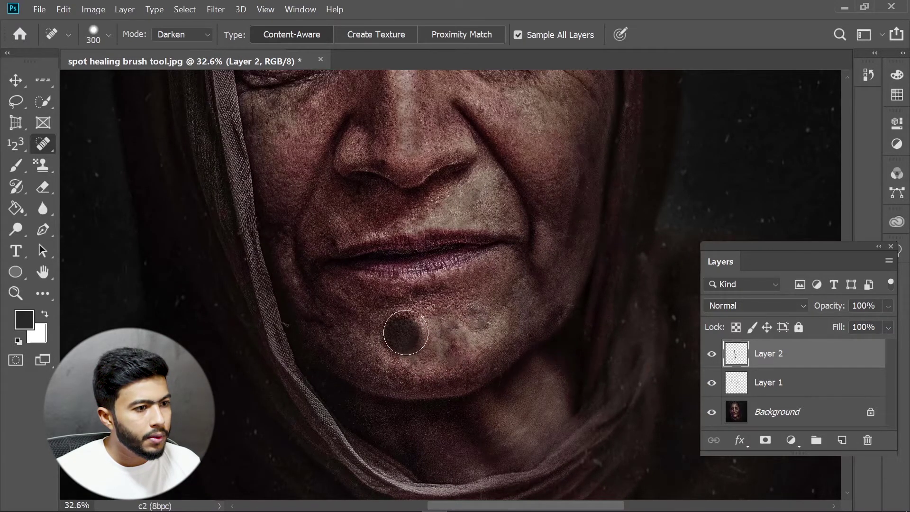
pyautogui.click(420, 318)
pyautogui.click(399, 351)
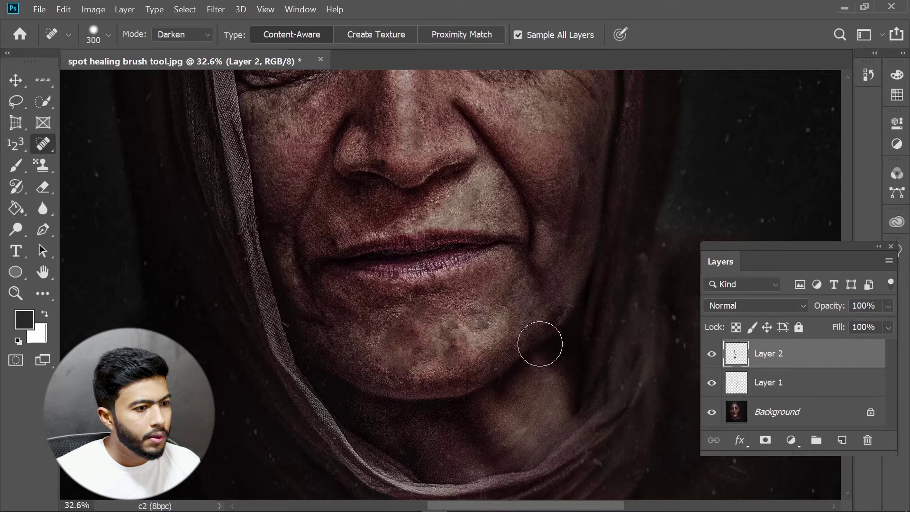
# Rename Layer 1 to "dark sopt" and Layer 2 to "light spot"
pyautogui.scroll(-3, 445, 348)
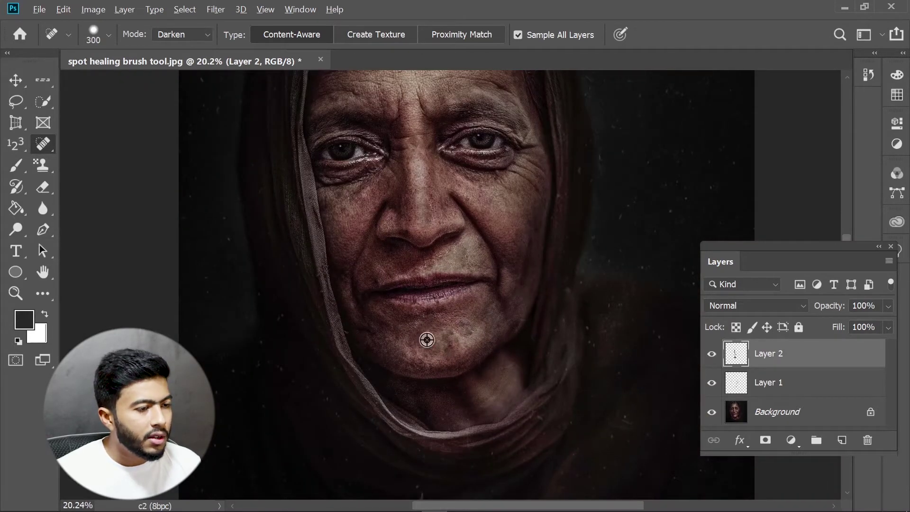
pyautogui.scroll(3, 426, 339)
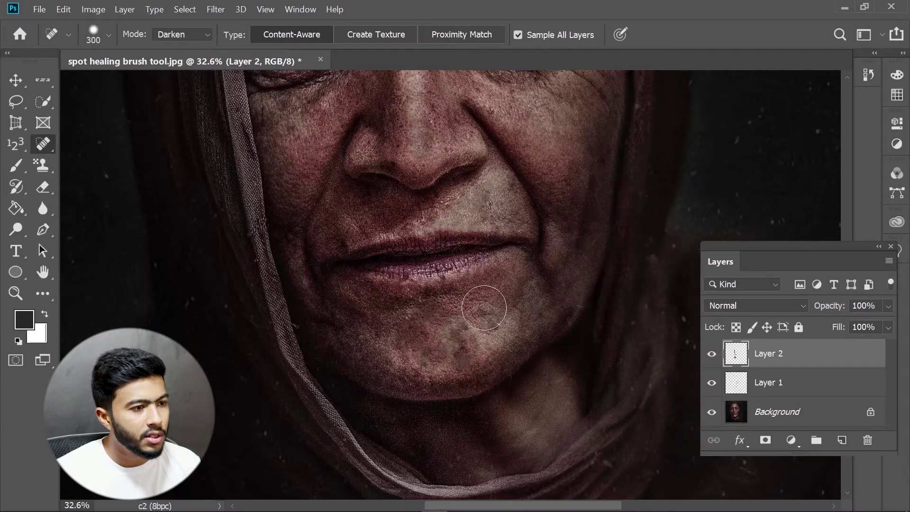
pyautogui.moveTo(563, 294); pyautogui.dragTo(599, 420)
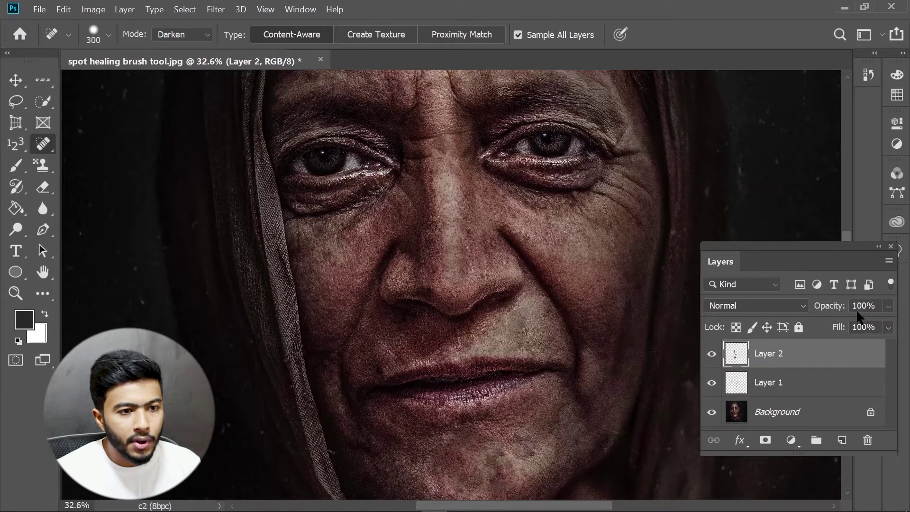
pyautogui.click(767, 389)
pyautogui.doubleClick(766, 385)
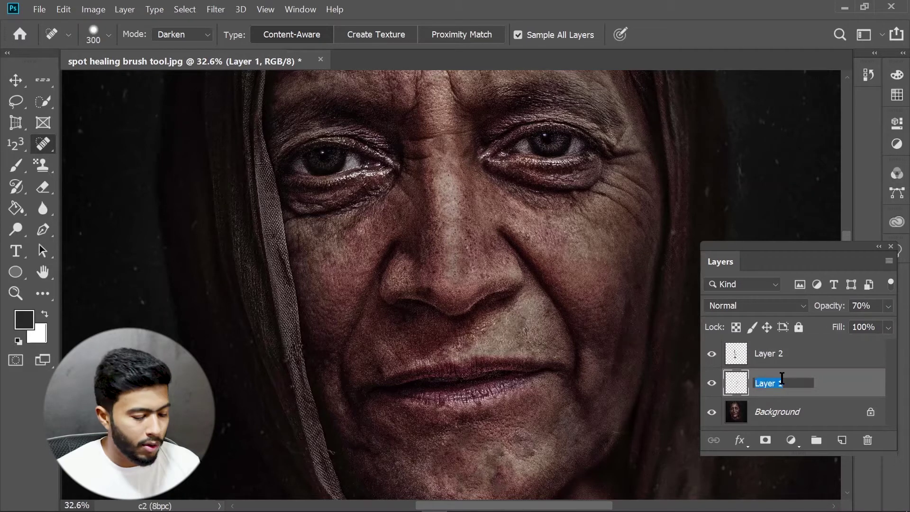
pyautogui.write('dar')
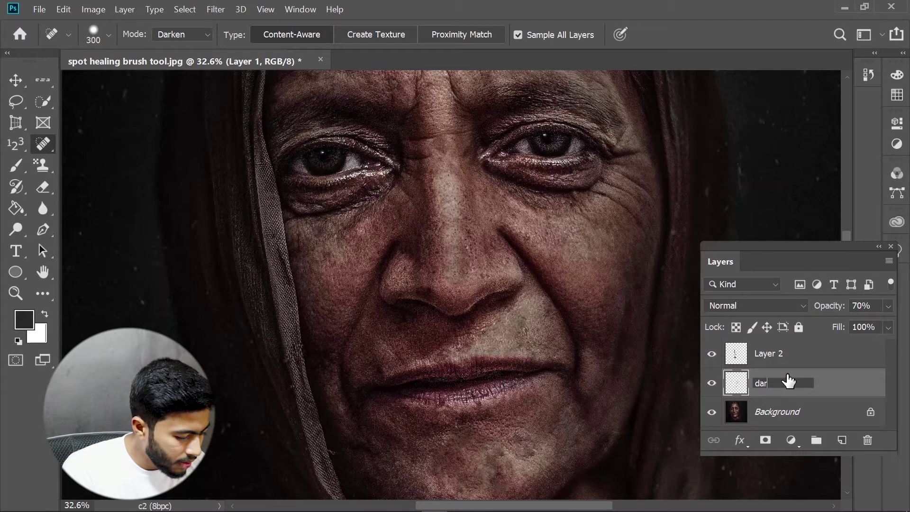
pyautogui.write('k sopt')
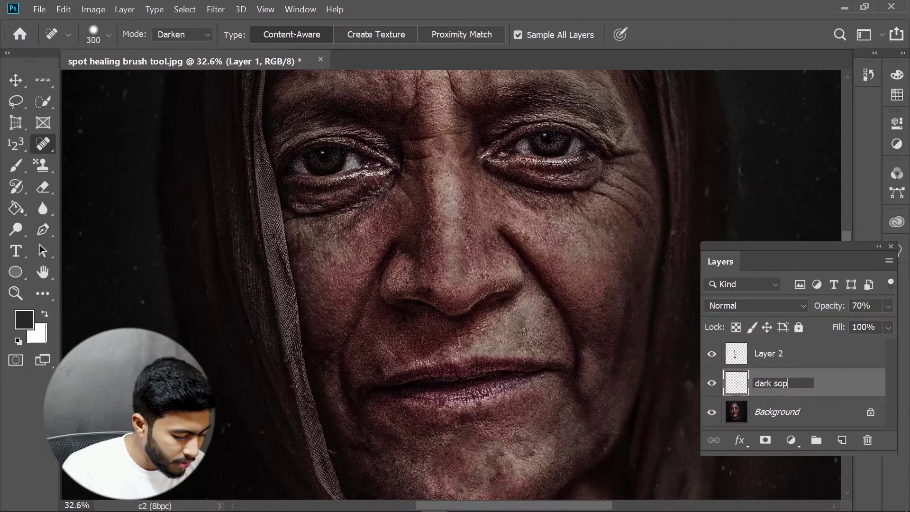
pyautogui.doubleClick(759, 354)
pyautogui.write('li')
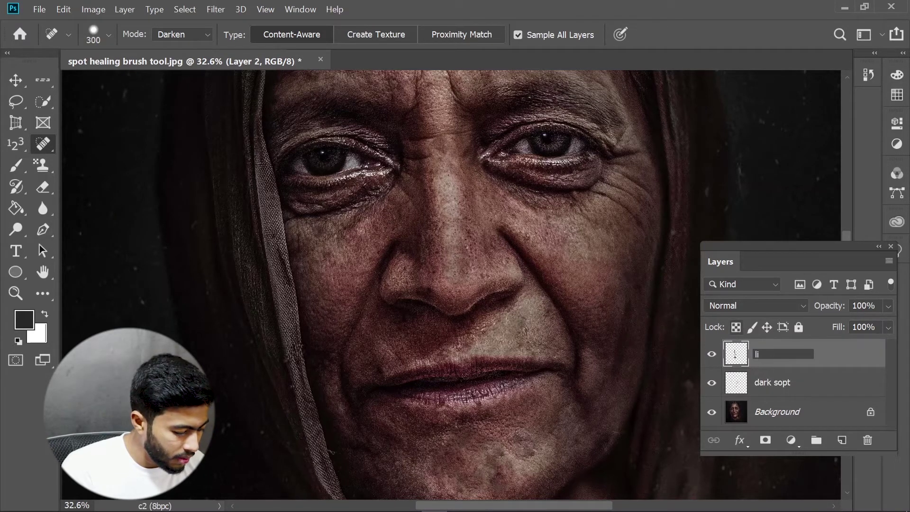
pyautogui.write('ght spot')
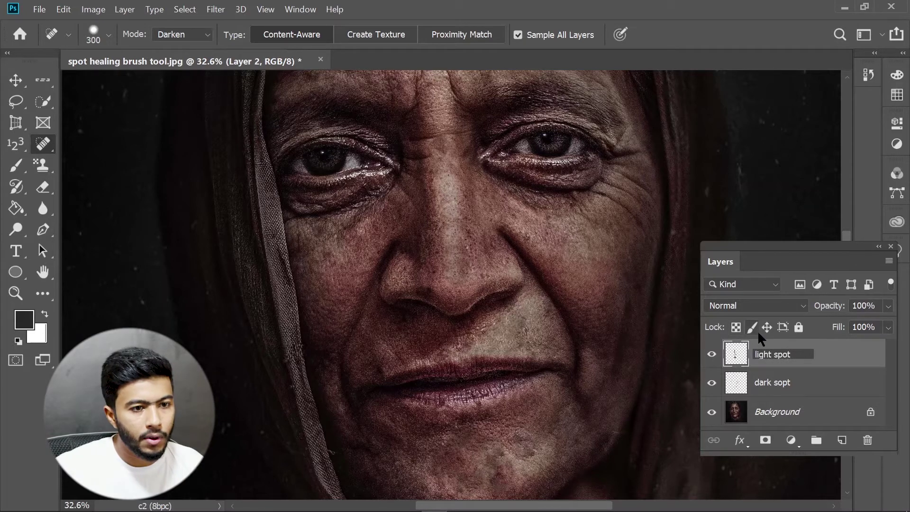
pyautogui.press('Return')
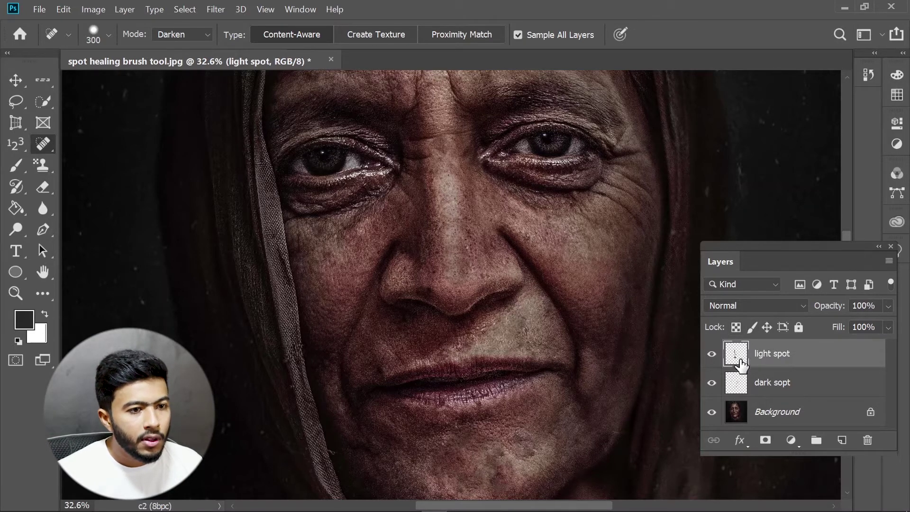
# Hide and show the light spot layer to compare the nose and lip highlights before and after healing
pyautogui.click(716, 354)
pyautogui.click(716, 355)
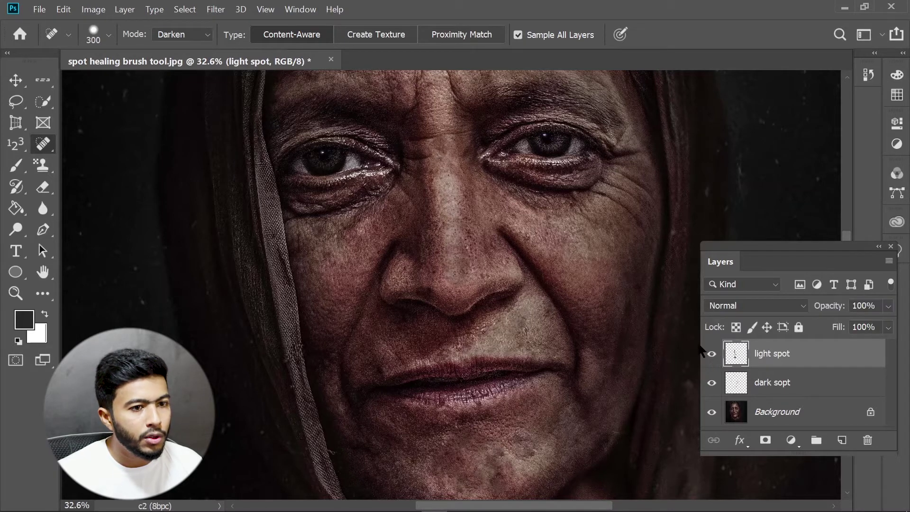
# Lower the light spot layer's opacity to 52% and hide and show the layer to compare the highlights
pyautogui.click(888, 307)
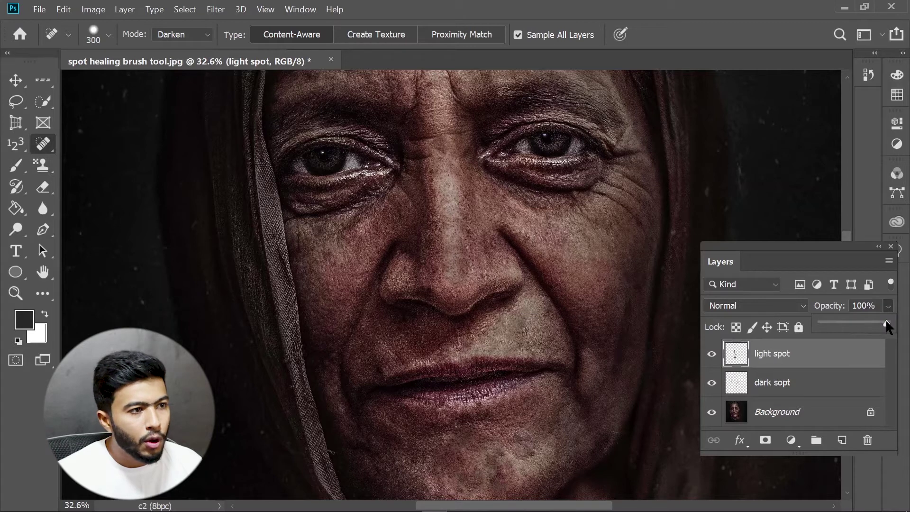
pyautogui.moveTo(886, 322); pyautogui.dragTo(857, 330)
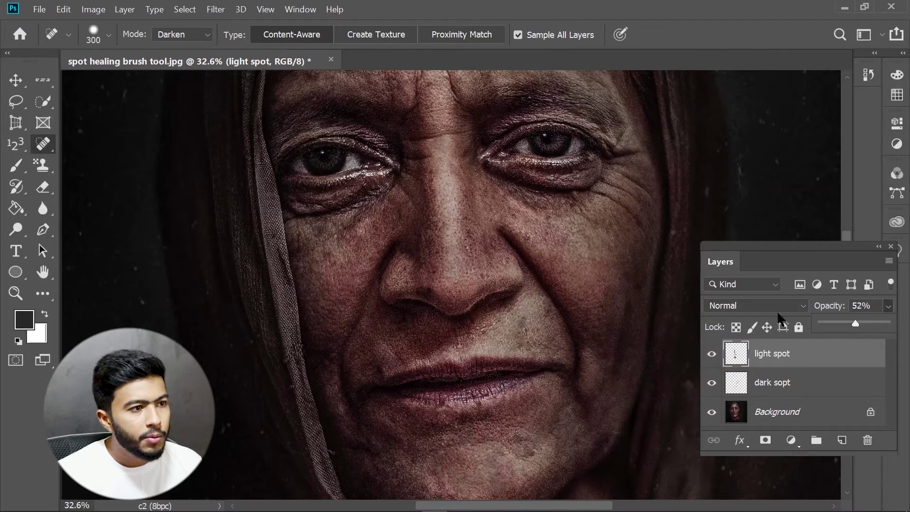
pyautogui.click(712, 355)
pyautogui.click(712, 355)
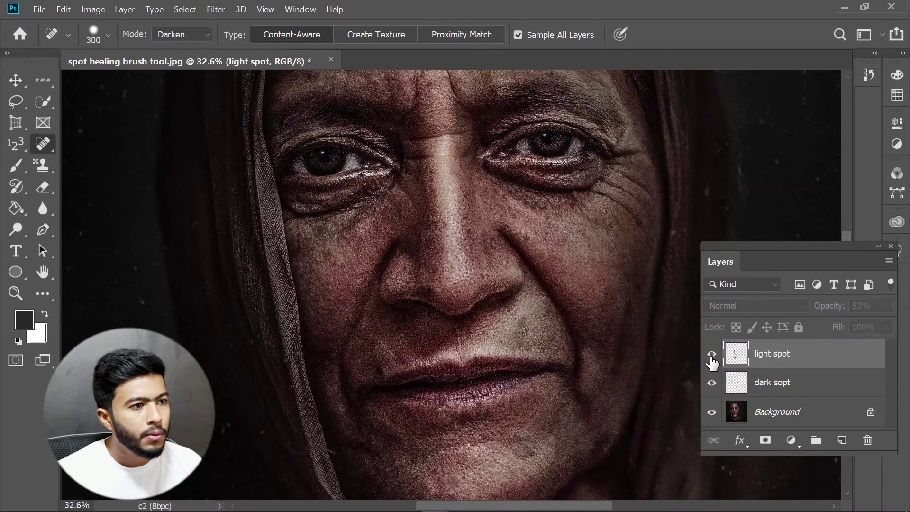
pyautogui.click(712, 354)
pyautogui.scroll(-2, 718, 353)
pyautogui.scroll(-2, 717, 356)
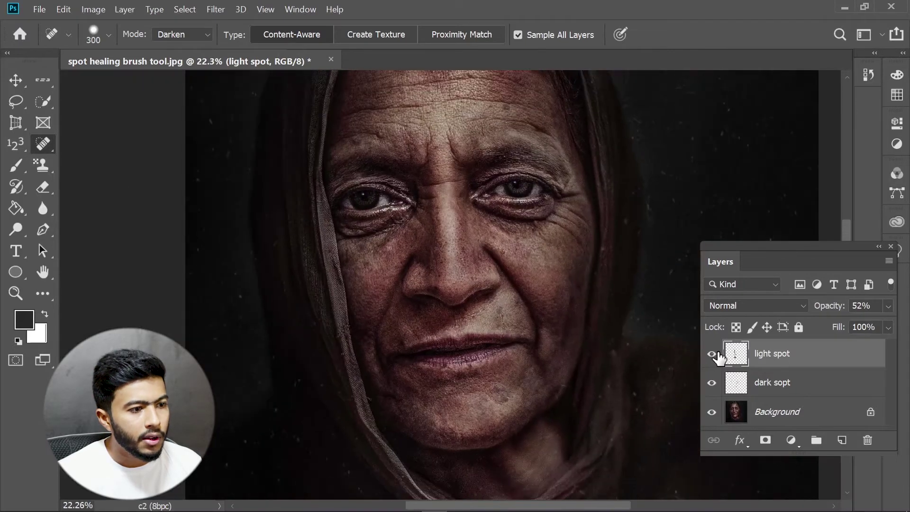
# Set the light spot layer's opacity to 50%
pyautogui.click(889, 306)
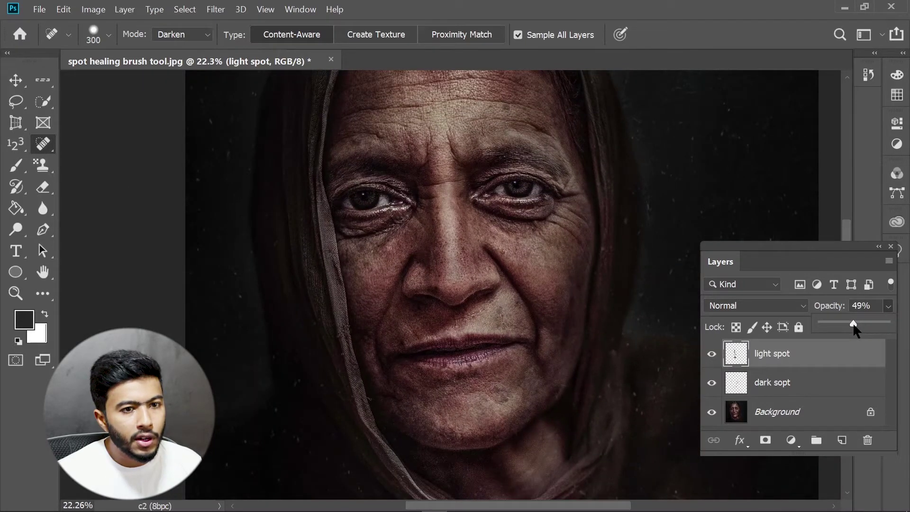
pyautogui.moveTo(871, 306); pyautogui.dragTo(840, 304)
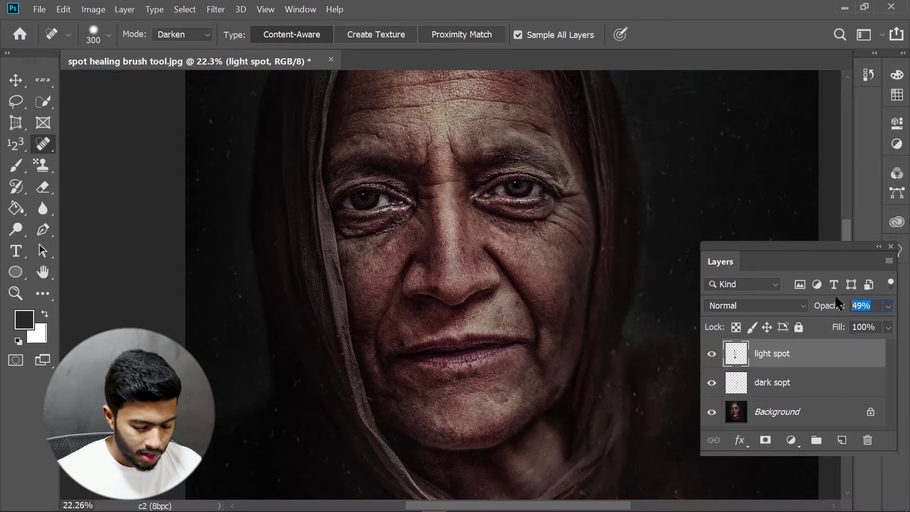
pyautogui.write('50')
pyautogui.press('Return')
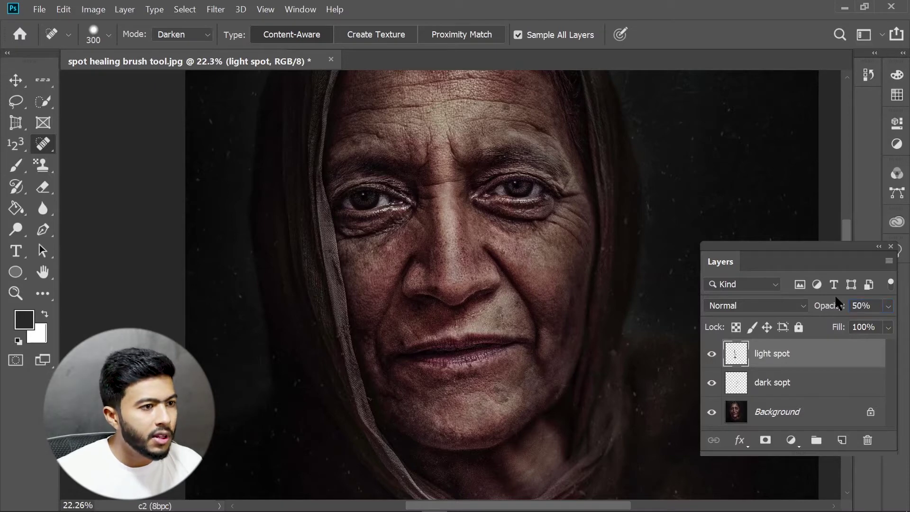
# Hide and show the light spot and dark sopt layers to compare the portrait with and without the healing
pyautogui.click(710, 355)
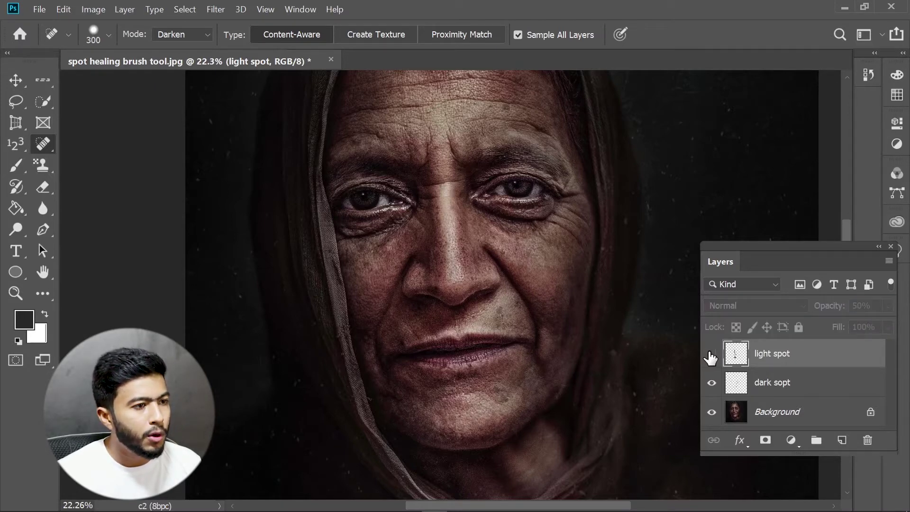
pyautogui.click(711, 354)
pyautogui.scroll(-3, 501, 356)
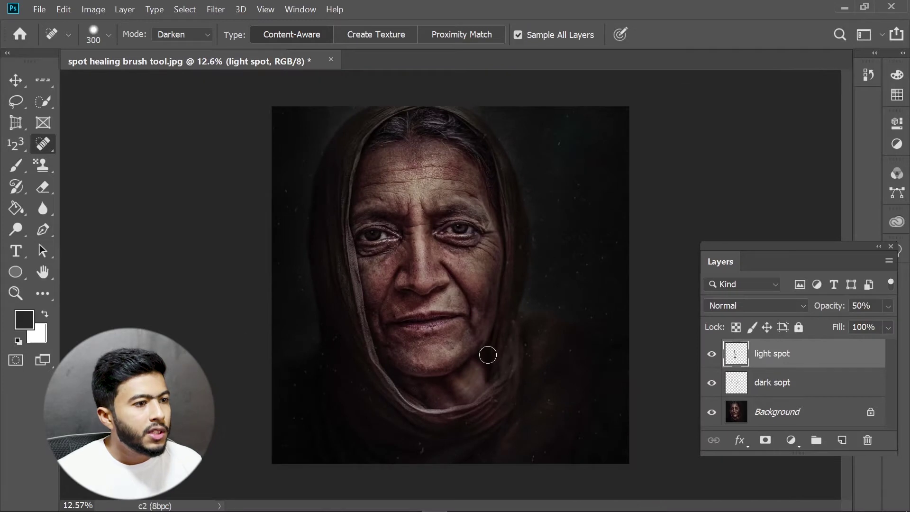
pyautogui.click(712, 355)
pyautogui.click(712, 383)
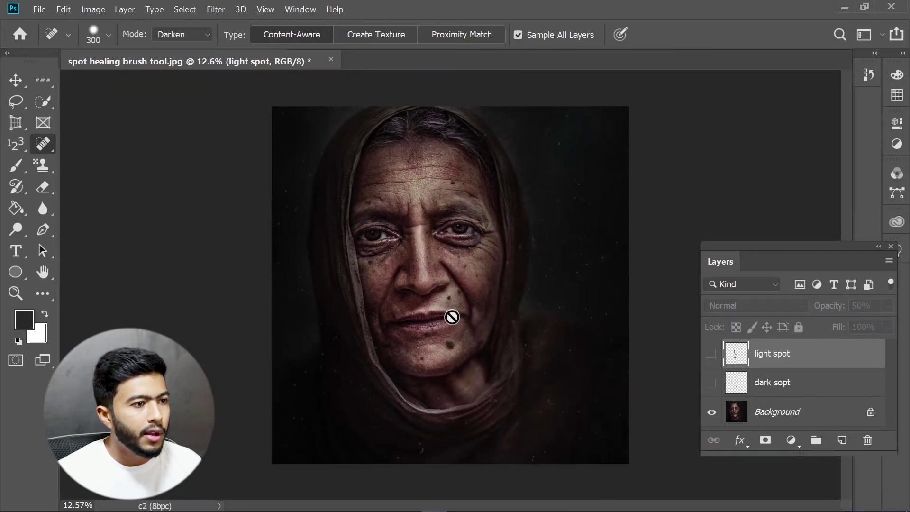
pyautogui.scroll(2, 452, 317)
pyautogui.scroll(-1, 443, 319)
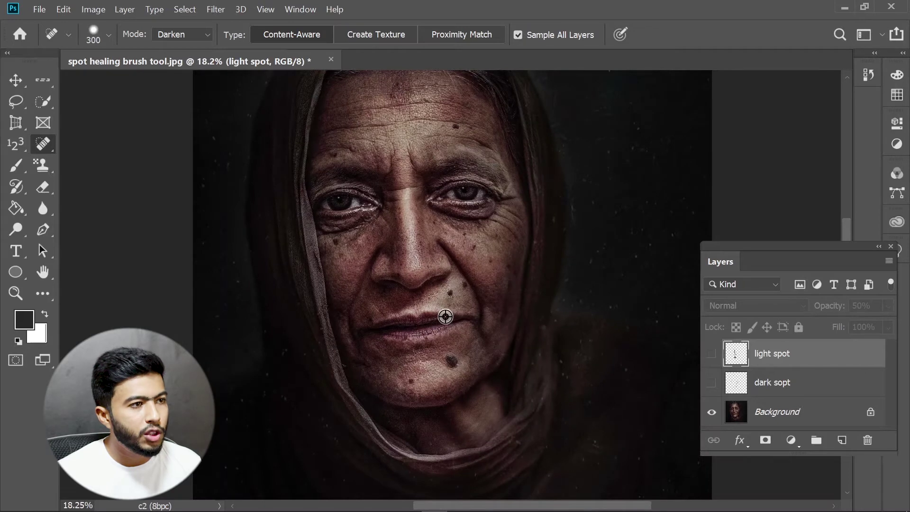
pyautogui.click(712, 383)
pyautogui.click(712, 353)
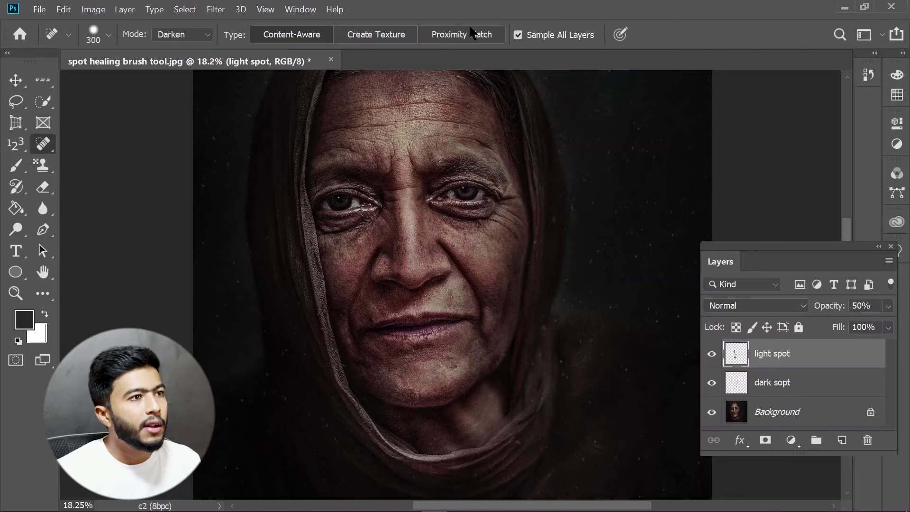
# Turn off Sample All Layers and reduce the healing brush to 60 px for the creases around the nose
pyautogui.click(518, 35)
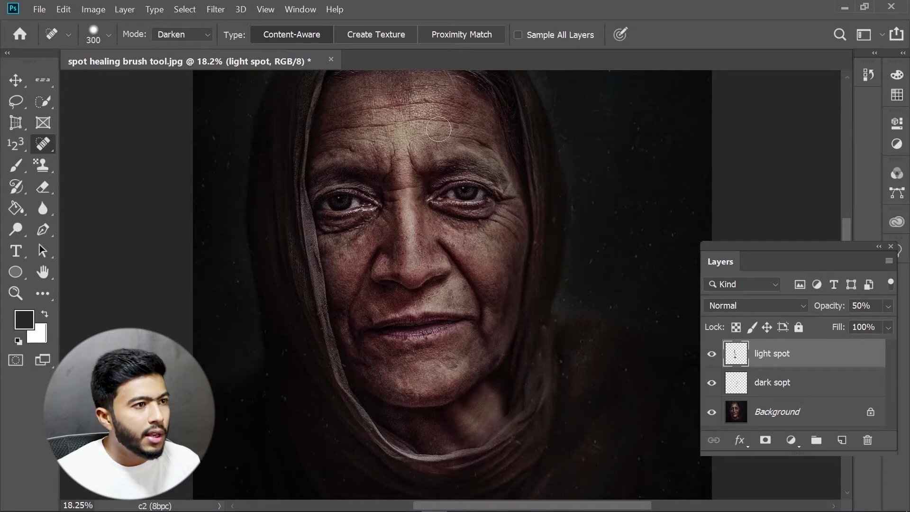
pyautogui.scroll(2, 448, 176)
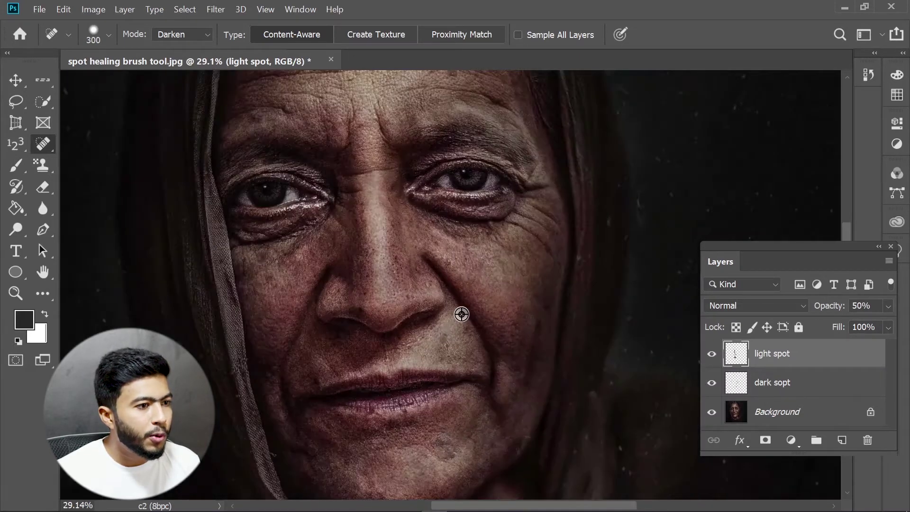
pyautogui.scroll(4, 463, 308)
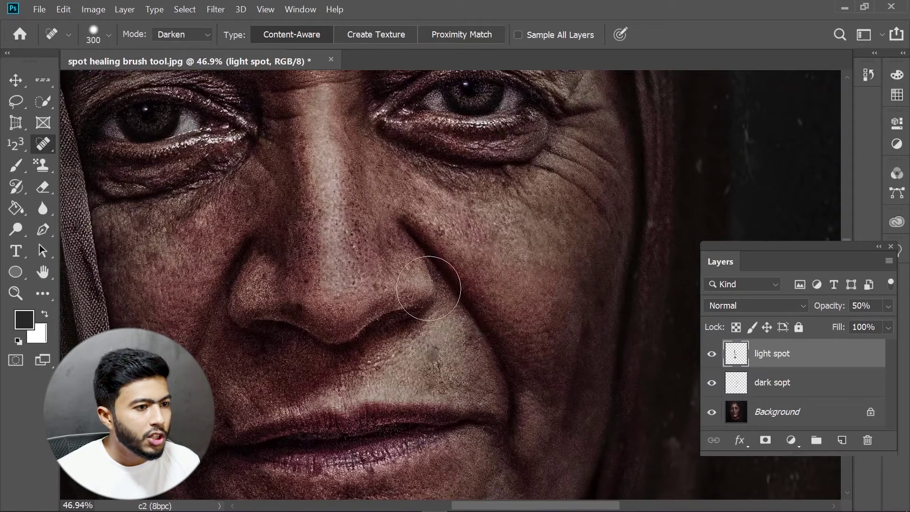
pyautogui.press('[')
pyautogui.press('[')
pyautogui.press('[')
pyautogui.press('[')
pyautogui.press('[')
pyautogui.press('[')
pyautogui.press('[')
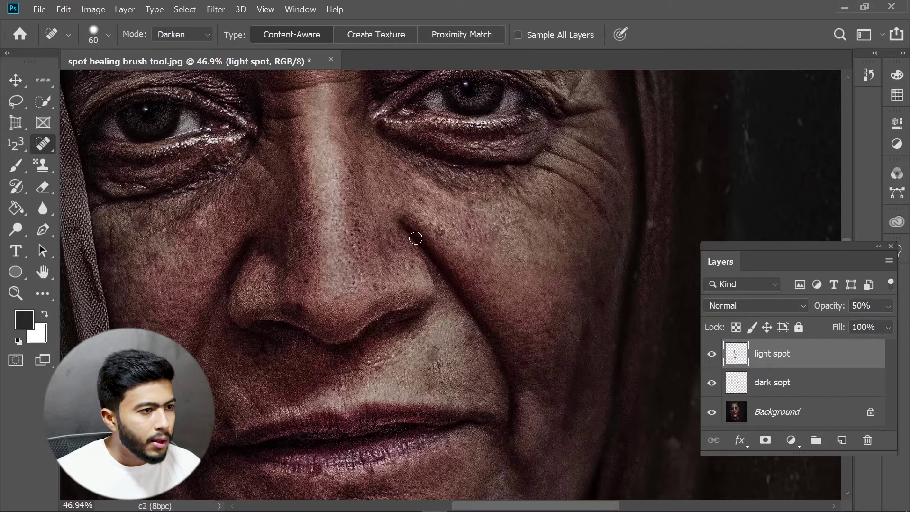
# Set the Spot Healing Brush mode to Lighten for working on the dark fold beside the nose
pyautogui.click(188, 37)
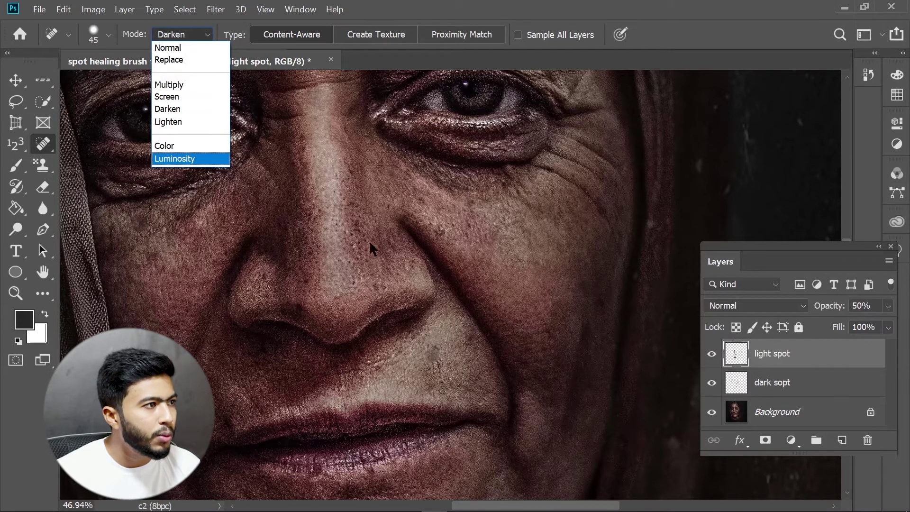
pyautogui.click(188, 123)
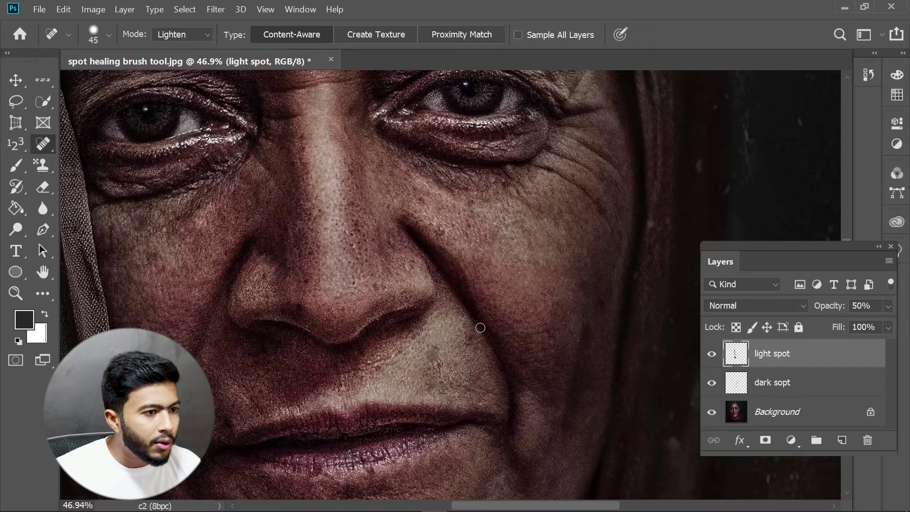
pyautogui.moveTo(444, 315)
pyautogui.mouseDown()
pyautogui.moveTo(474, 294)
pyautogui.moveTo(455, 257)
pyautogui.moveTo(462, 313)
pyautogui.moveTo(496, 240)
pyautogui.moveTo(484, 235)
pyautogui.mouseUp()
pyautogui.moveTo(468, 306)
pyautogui.mouseDown()
pyautogui.moveTo(424, 207)
pyautogui.moveTo(479, 275)
pyautogui.mouseUp()
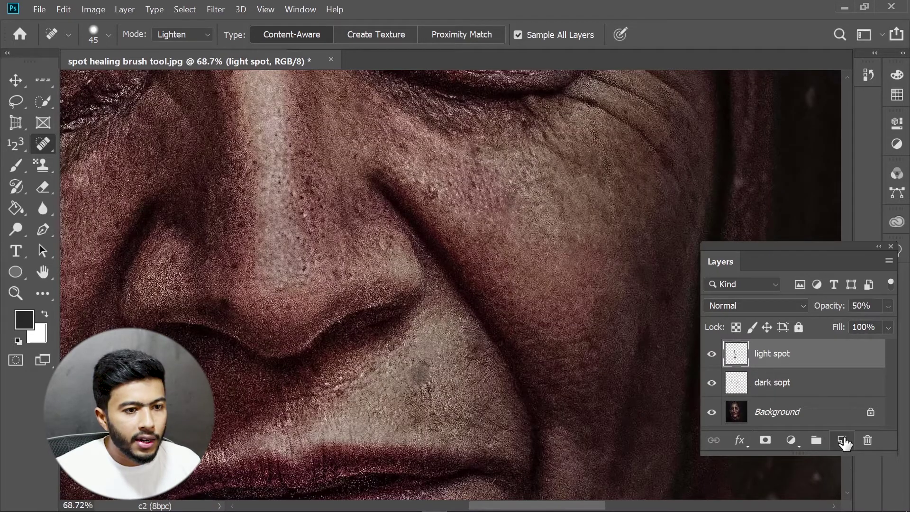
# Add a new layer above light spot and heal the upper end of the dark smile line on the portrait's right side
pyautogui.click(843, 441)
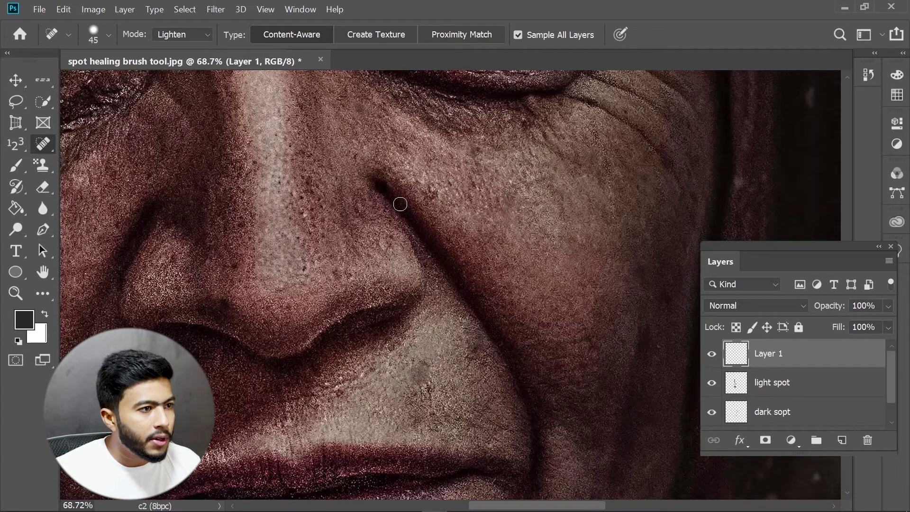
pyautogui.moveTo(380, 188); pyautogui.dragTo(409, 208)
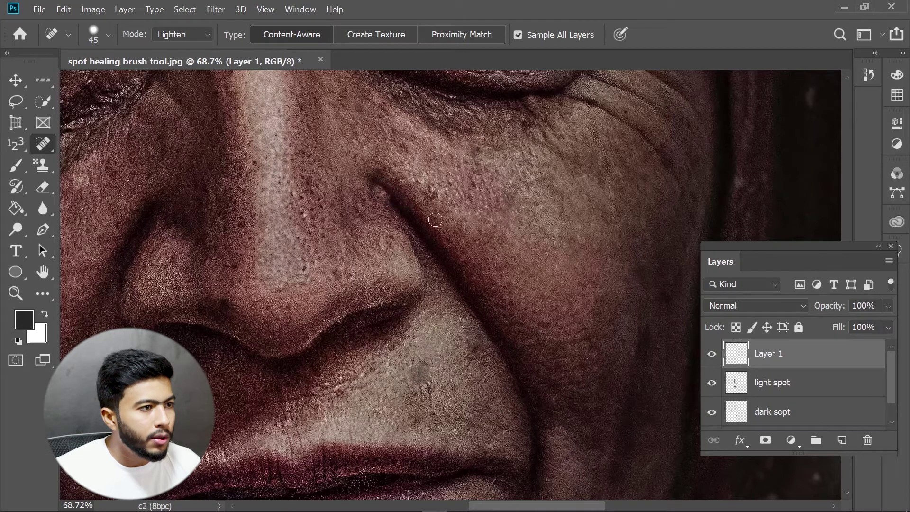
pyautogui.click(169, 36)
pyautogui.click(173, 37)
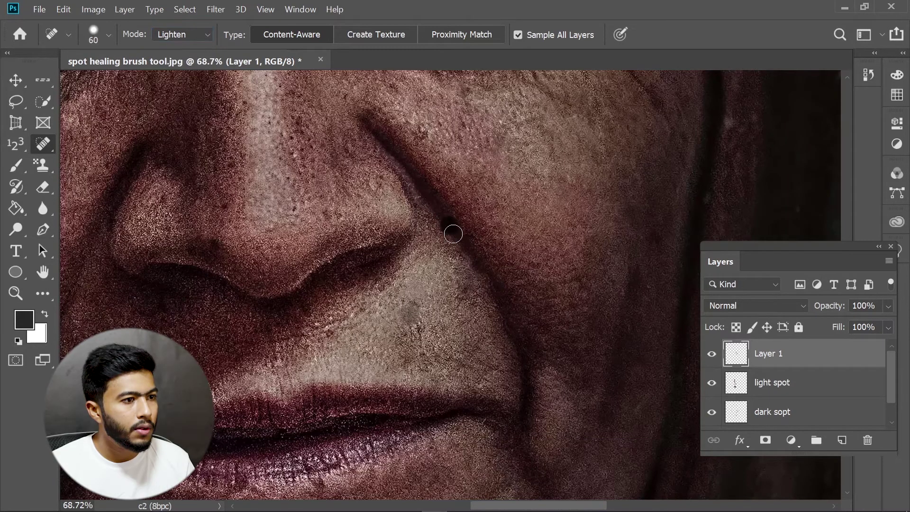
# With a 60 px brush, heal the rest of the right-hand smile line down past the corner of the mouth
pyautogui.moveTo(490, 283); pyautogui.dragTo(479, 211)
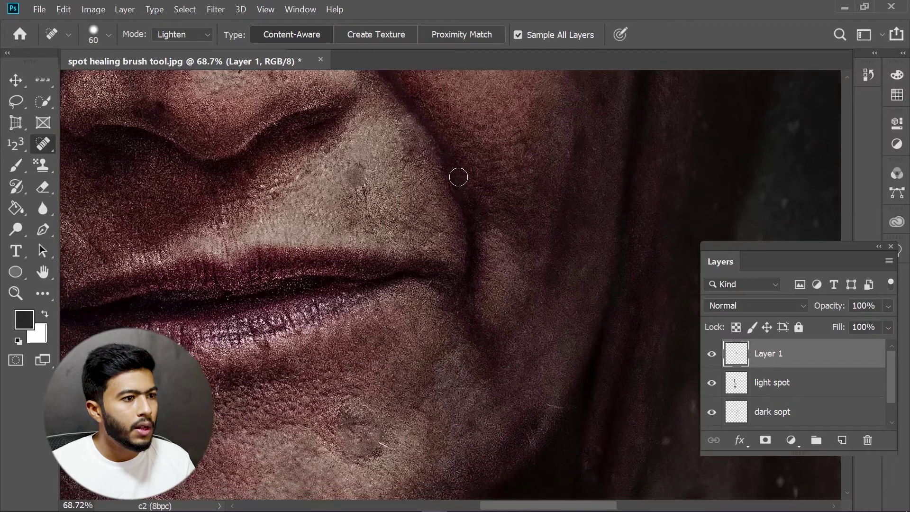
pyautogui.moveTo(460, 177)
pyautogui.mouseDown()
pyautogui.moveTo(478, 248)
pyautogui.moveTo(472, 309)
pyautogui.mouseUp()
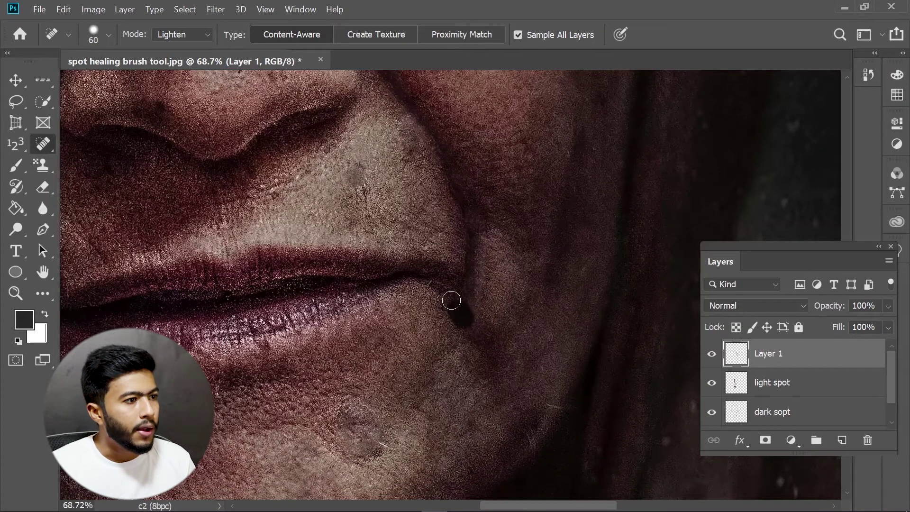
pyautogui.moveTo(447, 158); pyautogui.dragTo(493, 273)
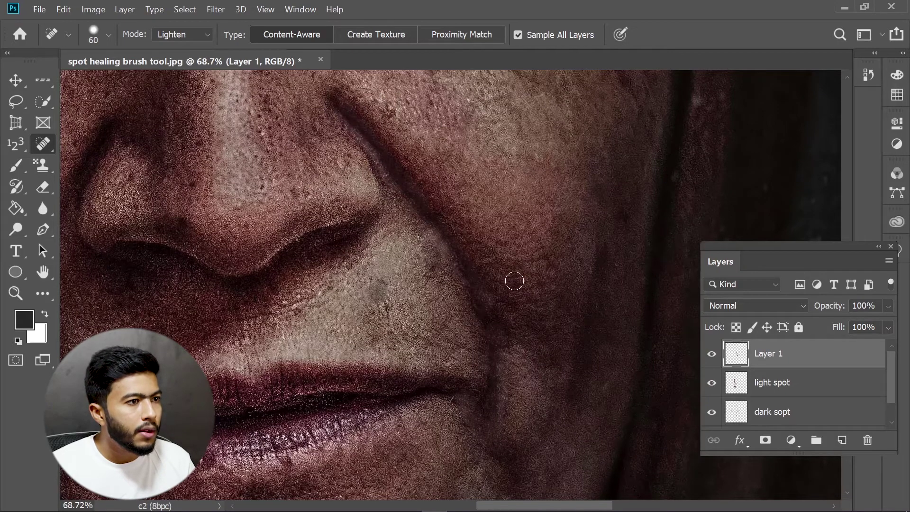
pyautogui.scroll(-4, 514, 278)
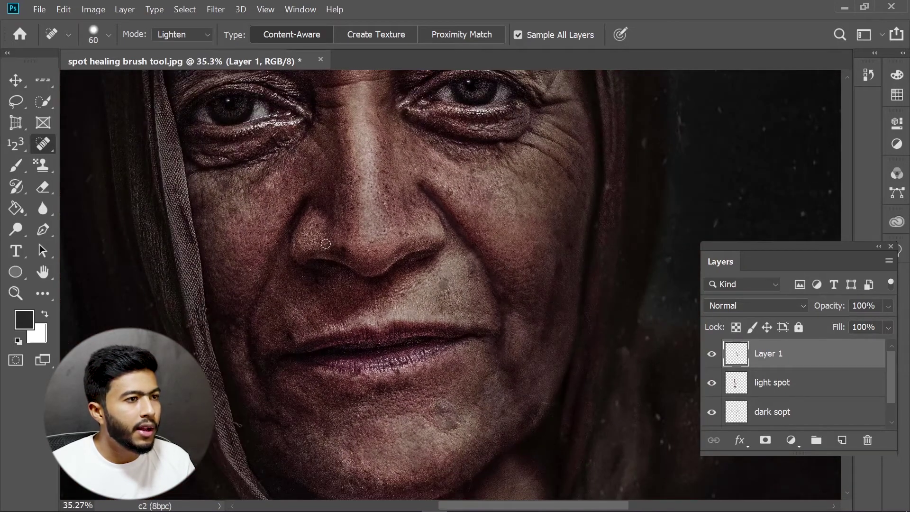
# Heal the dark smile line on the portrait's left side from the nostril down to the corner of the mouth
pyautogui.scroll(3, 406, 208)
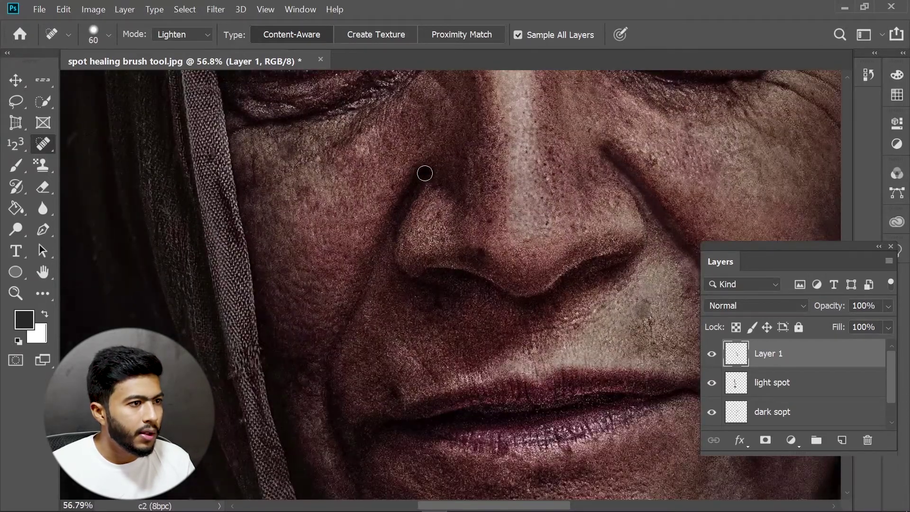
pyautogui.moveTo(417, 181); pyautogui.dragTo(381, 253)
pyautogui.moveTo(415, 213); pyautogui.dragTo(438, 140)
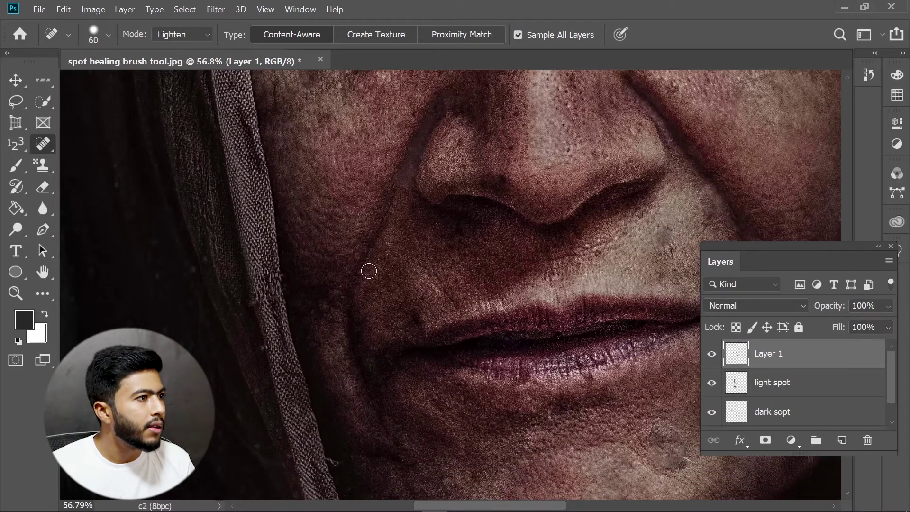
pyautogui.moveTo(363, 279); pyautogui.dragTo(392, 181)
pyautogui.moveTo(390, 326); pyautogui.dragTo(407, 238)
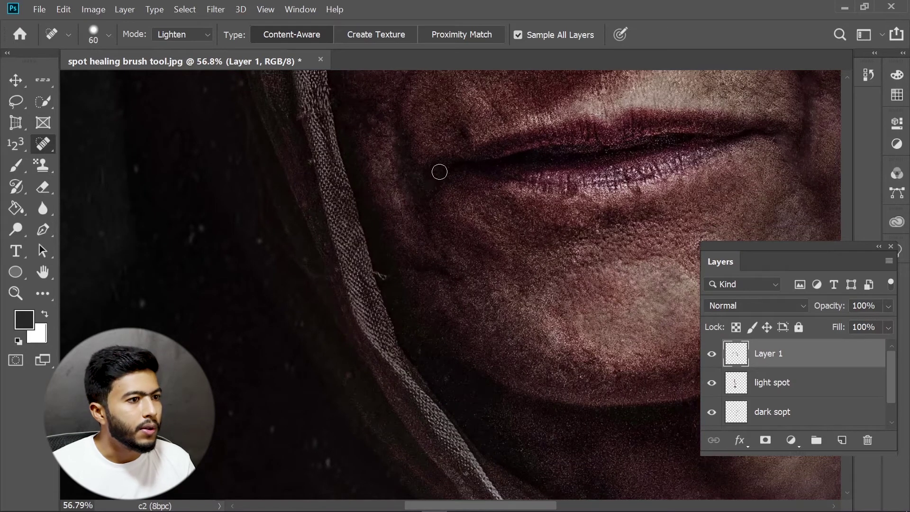
pyautogui.moveTo(420, 173); pyautogui.dragTo(419, 177)
pyautogui.click(425, 178)
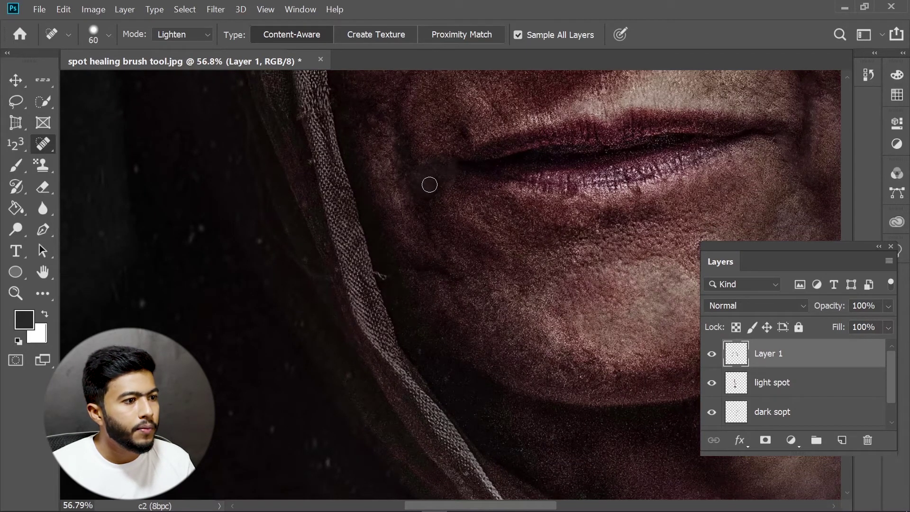
# Raise the healing brush hardness to 68% and heal the dark crease beside the left corner of the mouth
pyautogui.click(109, 33)
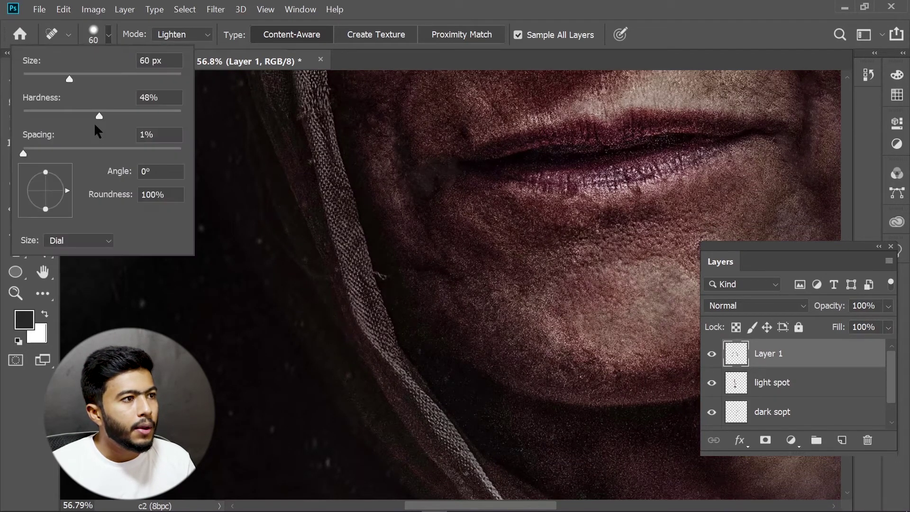
pyautogui.moveTo(98, 117); pyautogui.dragTo(130, 116)
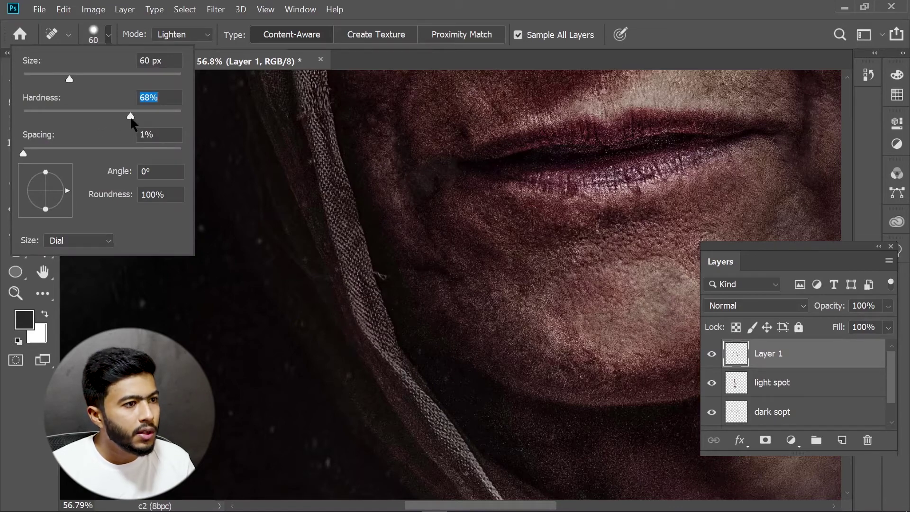
pyautogui.click(441, 185)
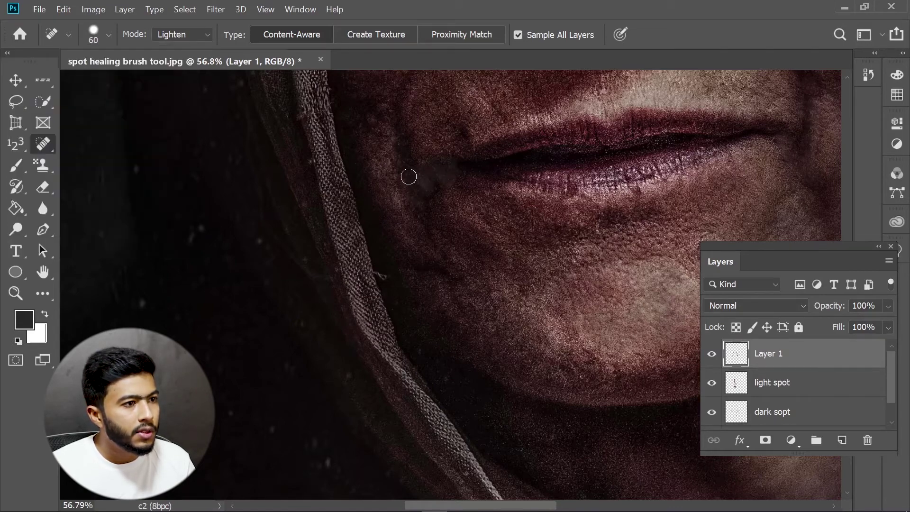
pyautogui.moveTo(406, 142); pyautogui.dragTo(379, 251)
pyautogui.moveTo(466, 154); pyautogui.dragTo(417, 328)
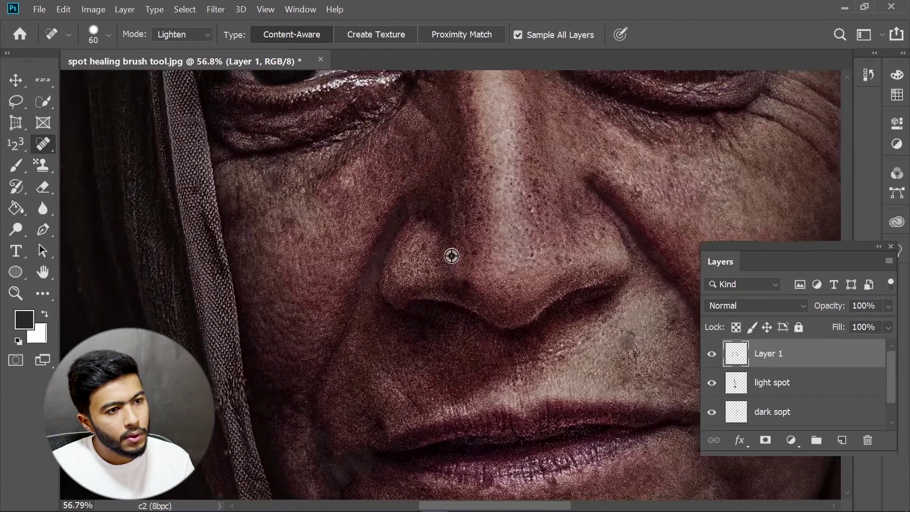
pyautogui.scroll(-5, 447, 230)
pyautogui.moveTo(602, 153); pyautogui.dragTo(526, 248)
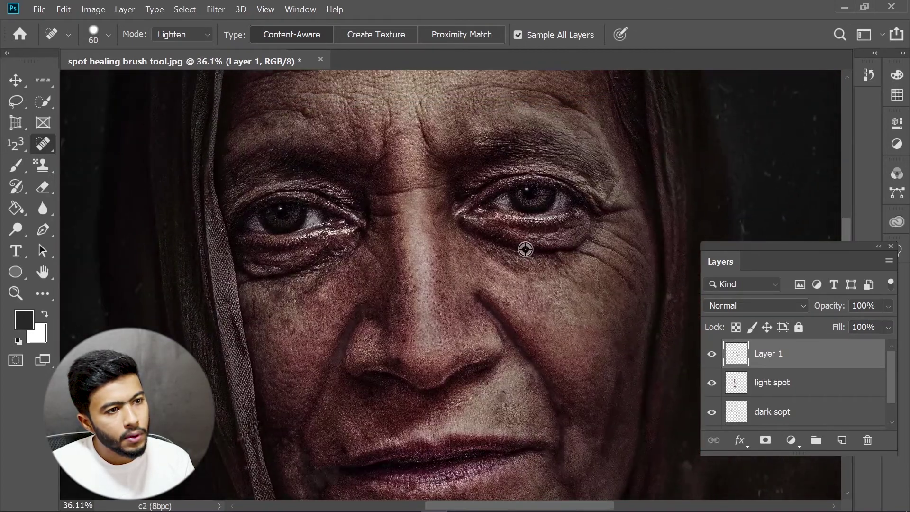
# Heal the dark crease under the portrait's right-hand eye, reducing the brush to 25 px for its outer end
pyautogui.scroll(8, 518, 244)
pyautogui.moveTo(396, 197)
pyautogui.mouseDown()
pyautogui.moveTo(436, 224)
pyautogui.moveTo(513, 252)
pyautogui.moveTo(616, 263)
pyautogui.mouseUp()
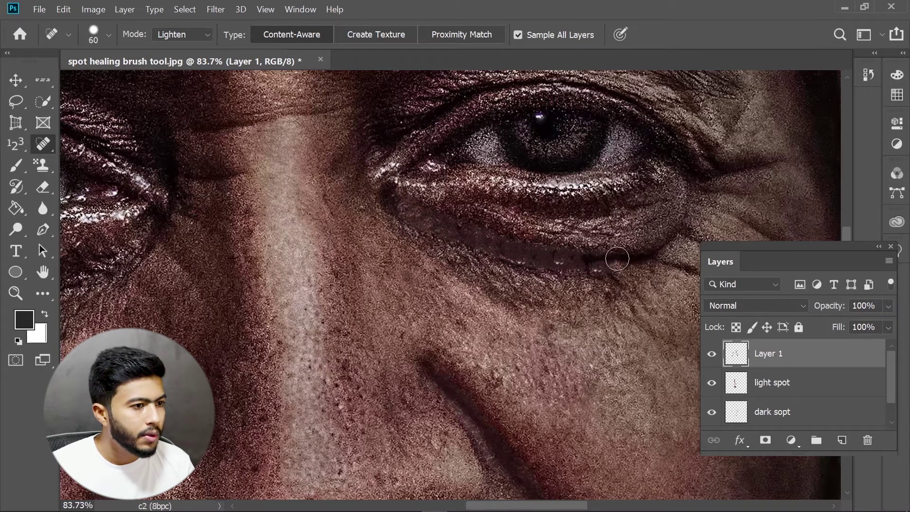
pyautogui.press('[')
pyautogui.press('[')
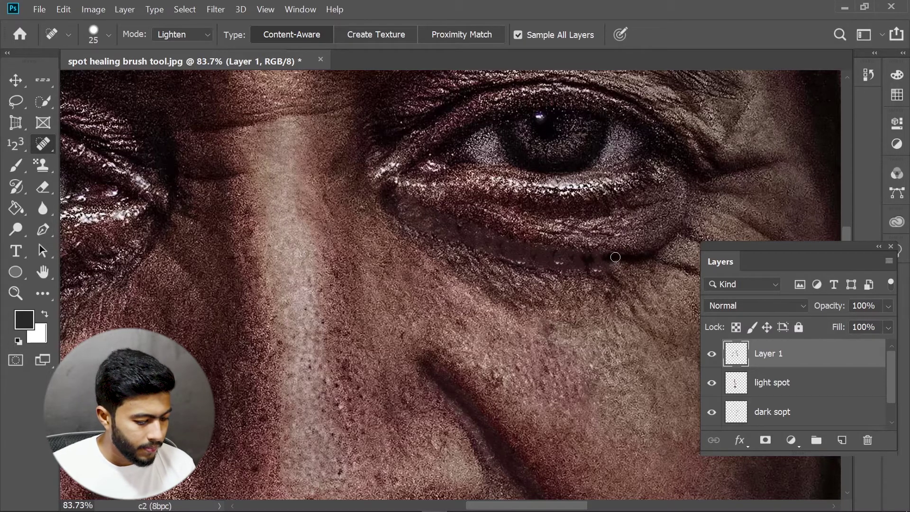
pyautogui.moveTo(616, 258)
pyautogui.mouseDown()
pyautogui.moveTo(652, 256)
pyautogui.moveTo(672, 240)
pyautogui.mouseUp()
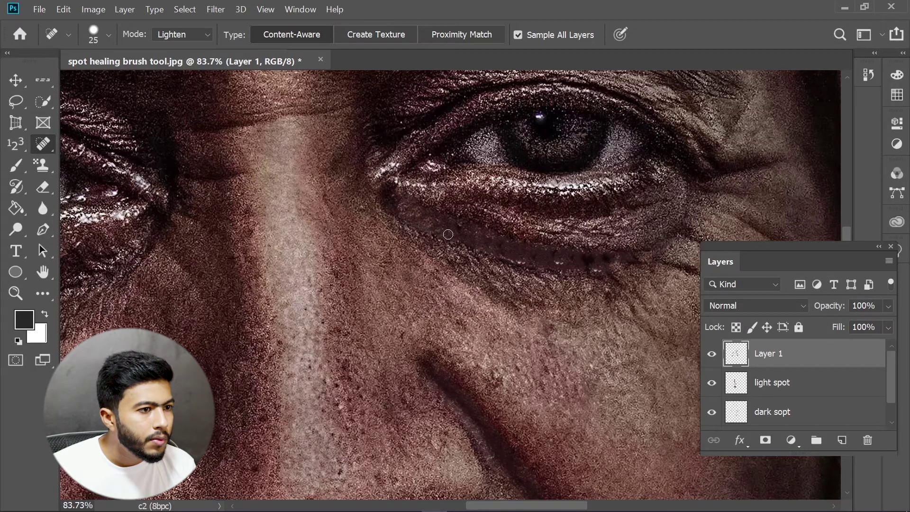
# With a 40 px brush, heal the dark crease and inner corner under the portrait's left-hand eye
pyautogui.scroll(-8, 448, 234)
pyautogui.moveTo(371, 238); pyautogui.dragTo(501, 266)
pyautogui.moveTo(423, 290)
pyautogui.mouseDown()
pyautogui.moveTo(422, 335)
pyautogui.moveTo(437, 306)
pyautogui.mouseUp()
pyautogui.scroll(3, 425, 314)
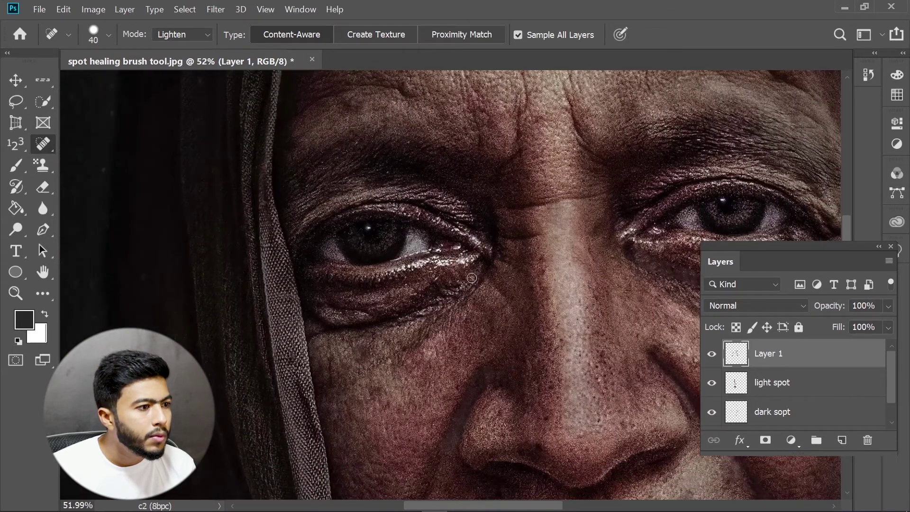
pyautogui.moveTo(494, 238); pyautogui.dragTo(482, 217)
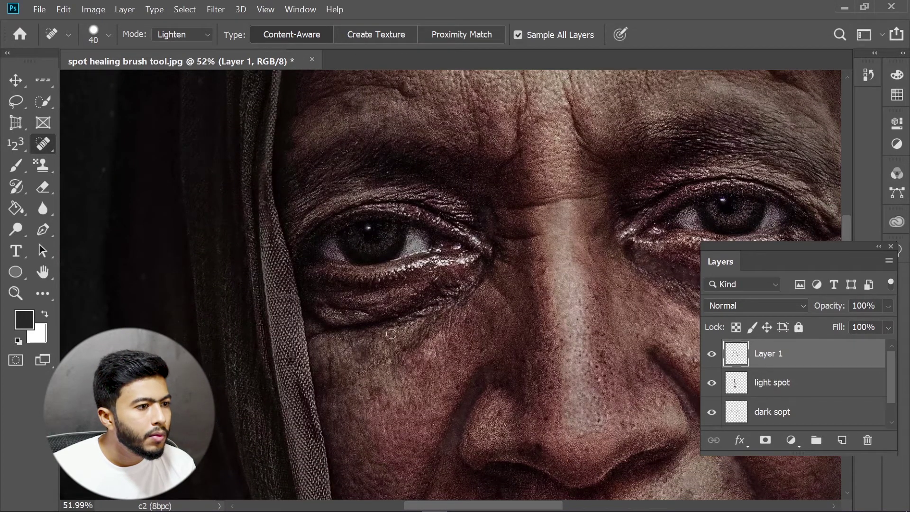
pyautogui.moveTo(350, 326); pyautogui.dragTo(429, 306)
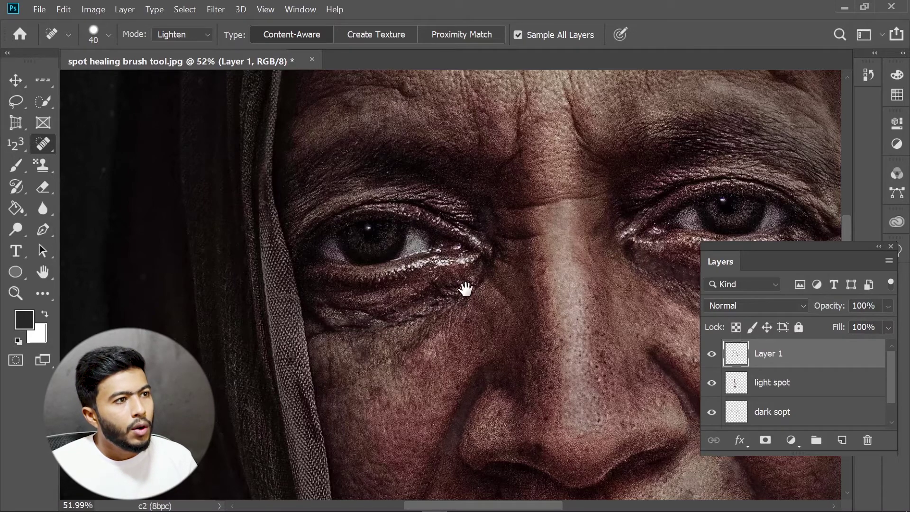
# Heal the dark wrinkle lines across the forehead, from above the right-hand eyebrow to the headscarf edge, with the 40 px brush
pyautogui.scroll(-2, 507, 292)
pyautogui.scroll(3, 635, 196)
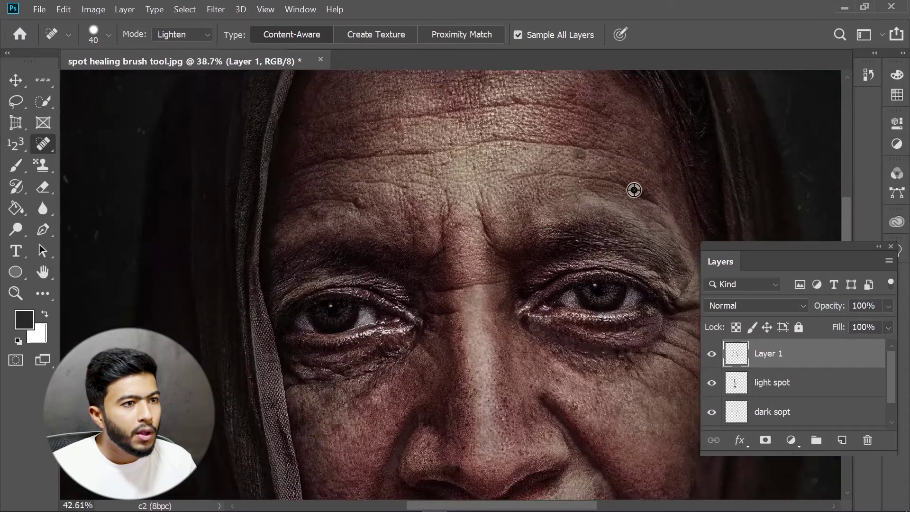
pyautogui.moveTo(626, 189)
pyautogui.mouseDown()
pyautogui.moveTo(681, 204)
pyautogui.moveTo(669, 206)
pyautogui.mouseUp()
pyautogui.moveTo(555, 172)
pyautogui.mouseDown()
pyautogui.moveTo(579, 299)
pyautogui.moveTo(667, 277)
pyautogui.mouseUp()
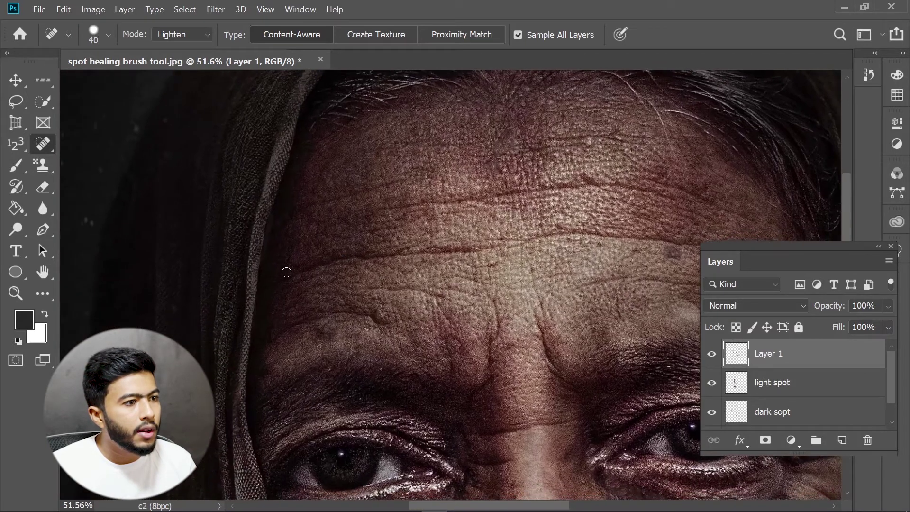
pyautogui.moveTo(404, 254); pyautogui.dragTo(288, 268)
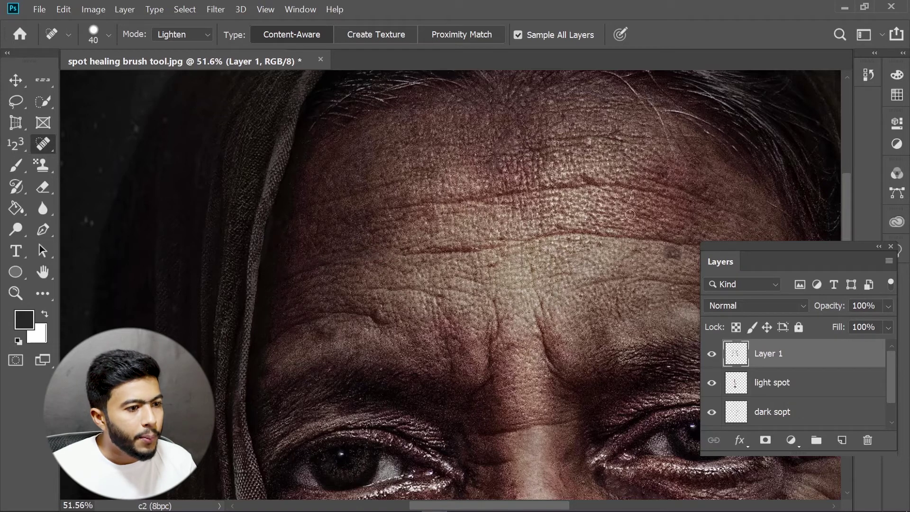
pyautogui.moveTo(582, 180)
pyautogui.mouseDown()
pyautogui.moveTo(652, 183)
pyautogui.moveTo(708, 211)
pyautogui.mouseUp()
# Compare the portrait with and without Layer 1 by fading its opacity to 0% and back to 100% and toggling its visibility
pyautogui.hotkey('ctrl', '0')
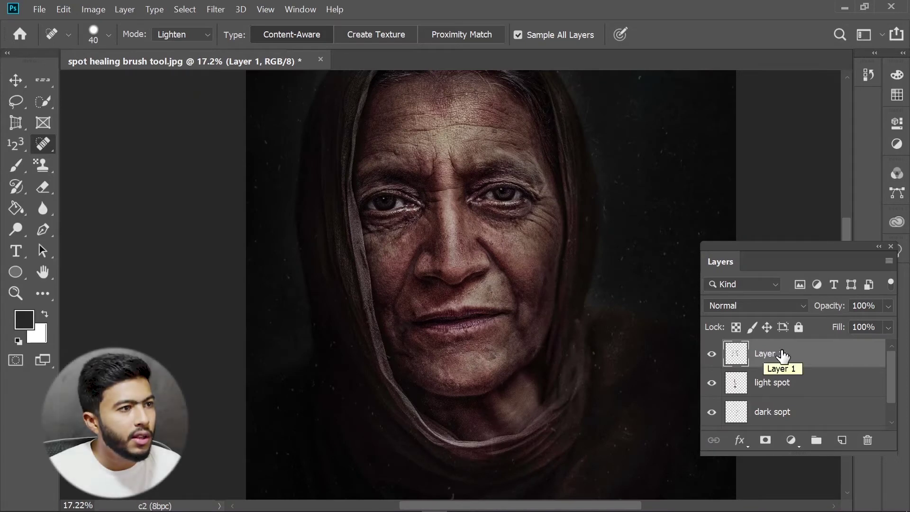
pyautogui.click(888, 306)
pyautogui.moveTo(890, 324); pyautogui.dragTo(731, 340)
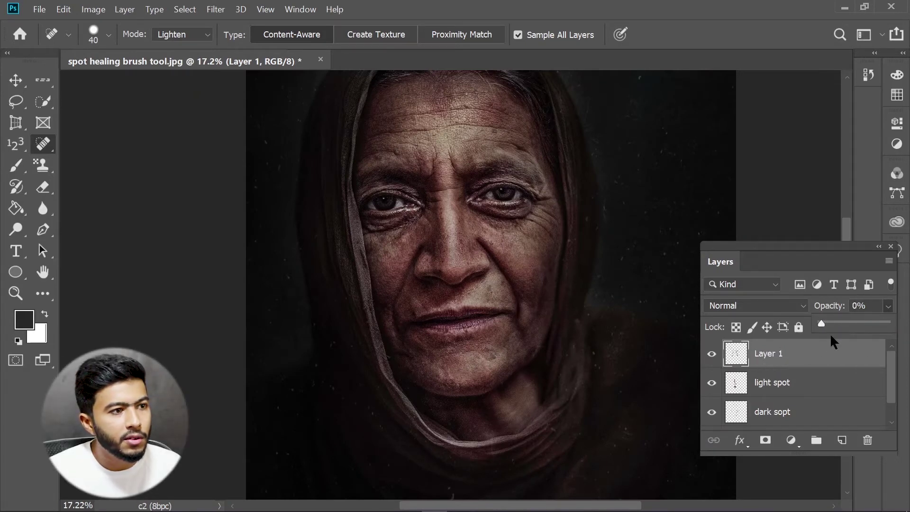
pyautogui.moveTo(829, 334); pyautogui.dragTo(909, 340)
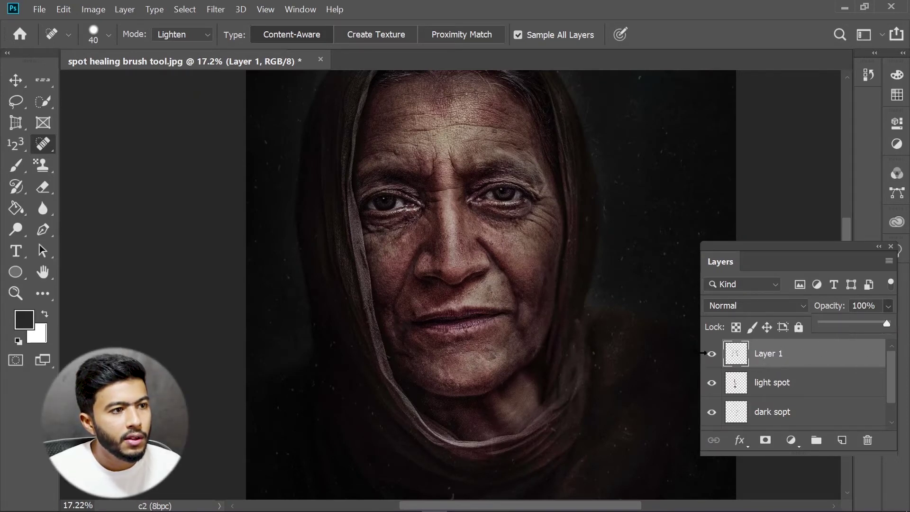
pyautogui.click(711, 355)
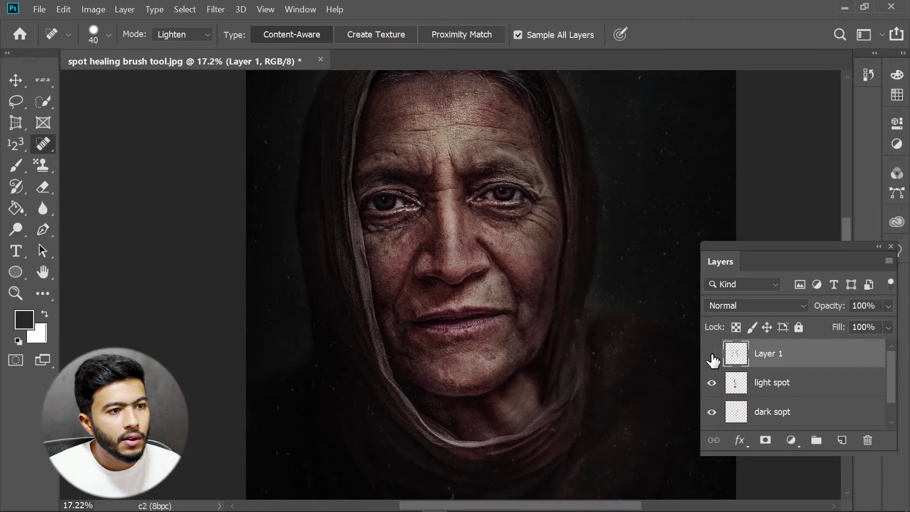
pyautogui.click(711, 355)
pyautogui.click(712, 354)
pyautogui.click(712, 355)
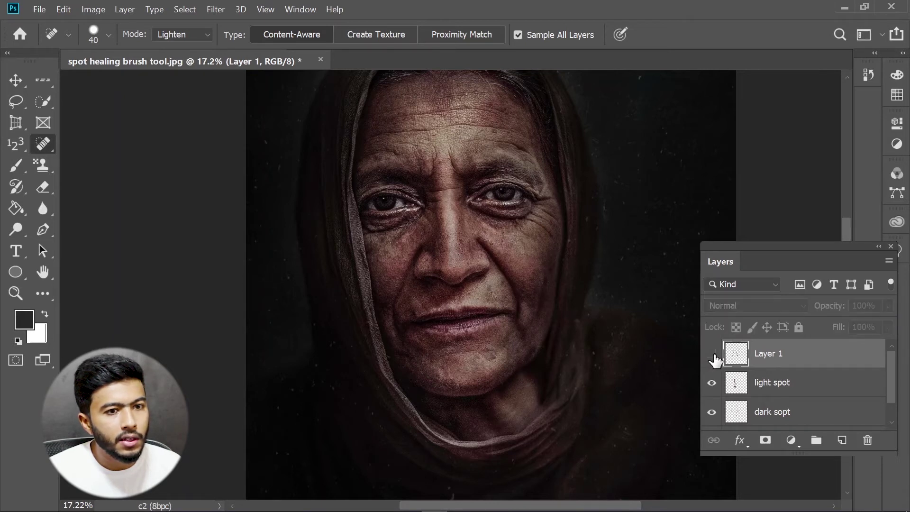
pyautogui.click(712, 355)
# Lower the opacity of Layer 1 to 85% to soften the wrinkle healing
pyautogui.click(889, 306)
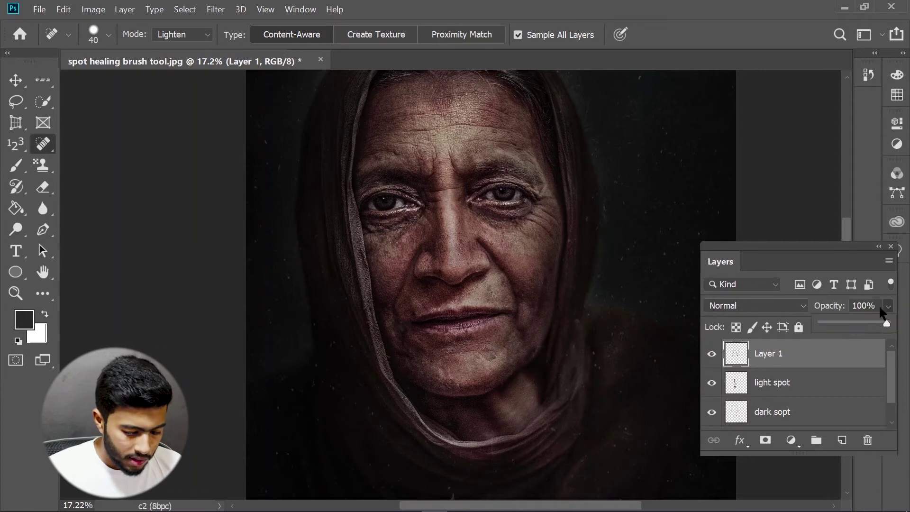
pyautogui.moveTo(888, 322)
pyautogui.mouseDown()
pyautogui.moveTo(870, 327)
pyautogui.moveTo(878, 328)
pyautogui.mouseUp()
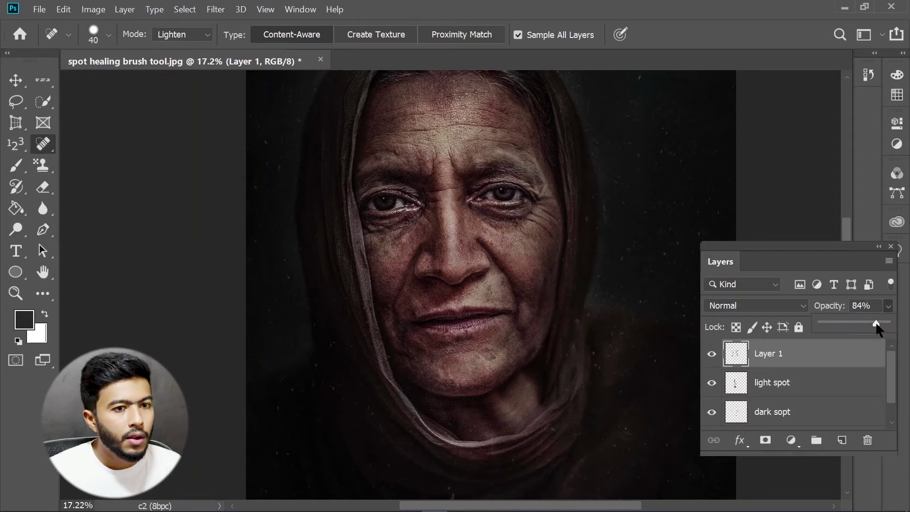
pyautogui.click(868, 306)
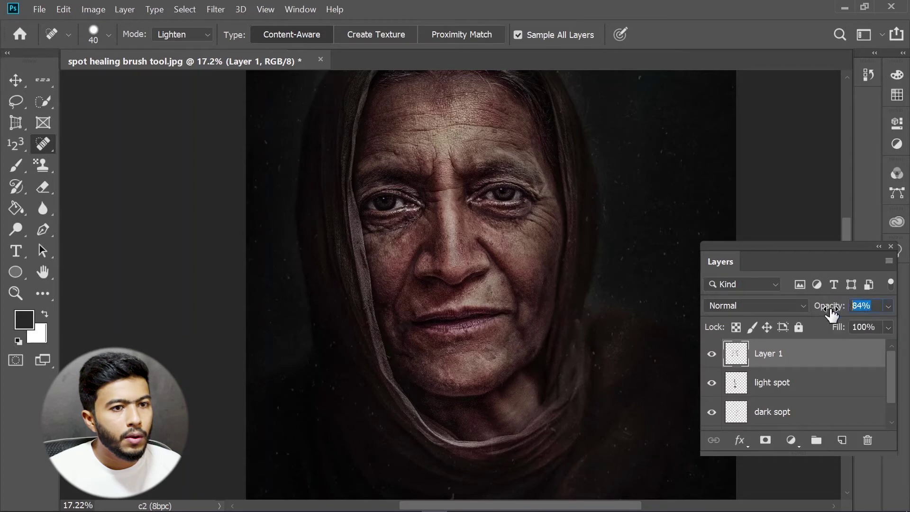
pyautogui.moveTo(831, 313); pyautogui.dragTo(829, 309)
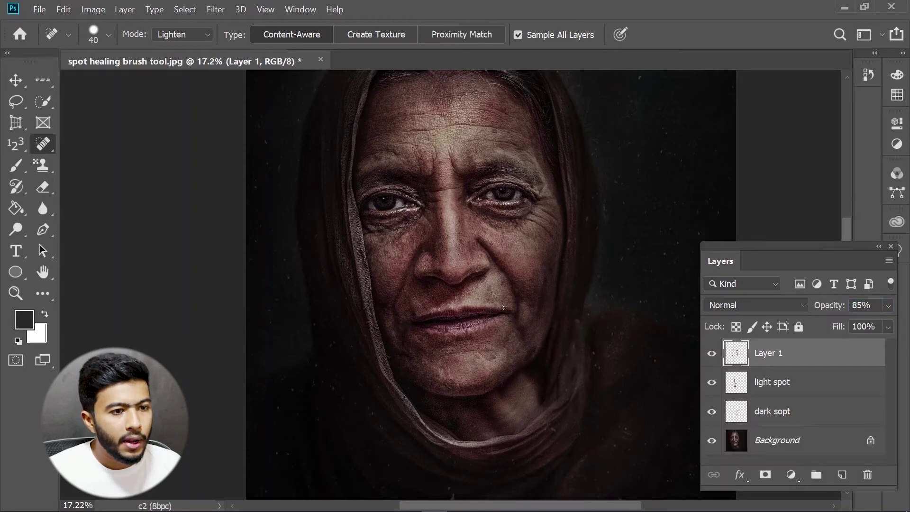
# Group the Layer 1, light spot and dark sopt layers together above the Background
pyautogui.scroll(-1, 507, 324)
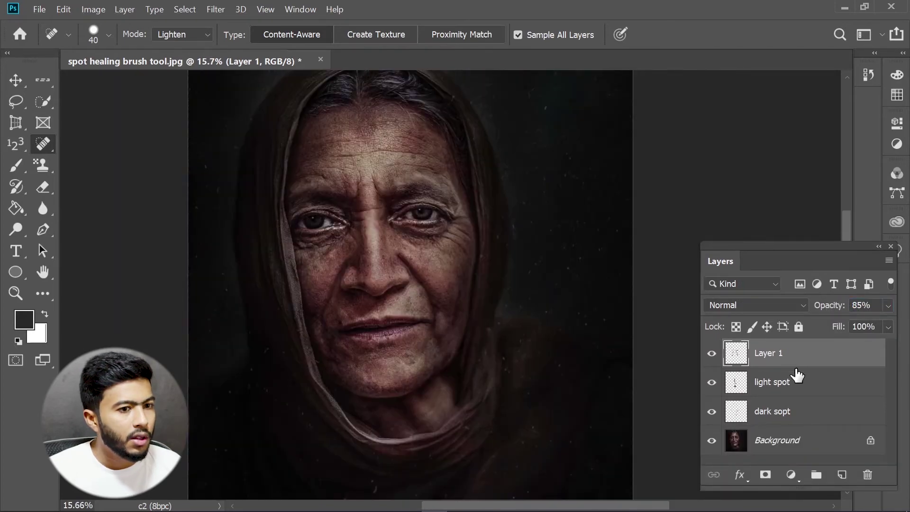
pyautogui.keyDown('ctrl'); pyautogui.click(798, 384); pyautogui.keyUp('ctrl')
pyautogui.keyDown('ctrl'); pyautogui.click(798, 408); pyautogui.keyUp('ctrl')
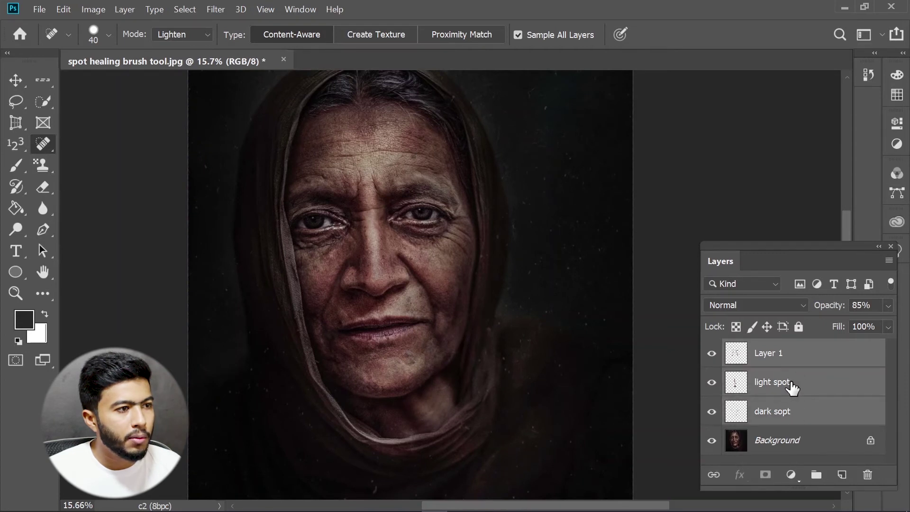
pyautogui.hotkey('ctrl', 'g')
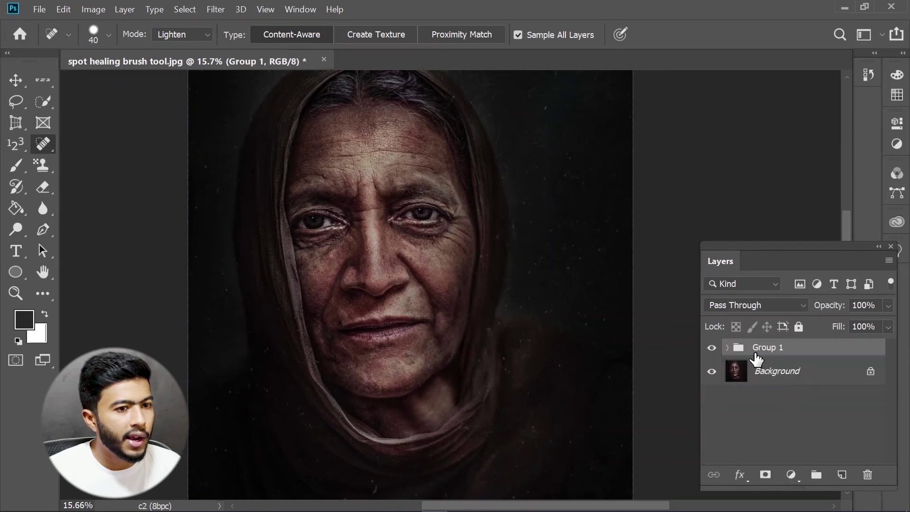
# Compare the original and retouched portrait by hiding and showing the group of healing layers
pyautogui.click(712, 348)
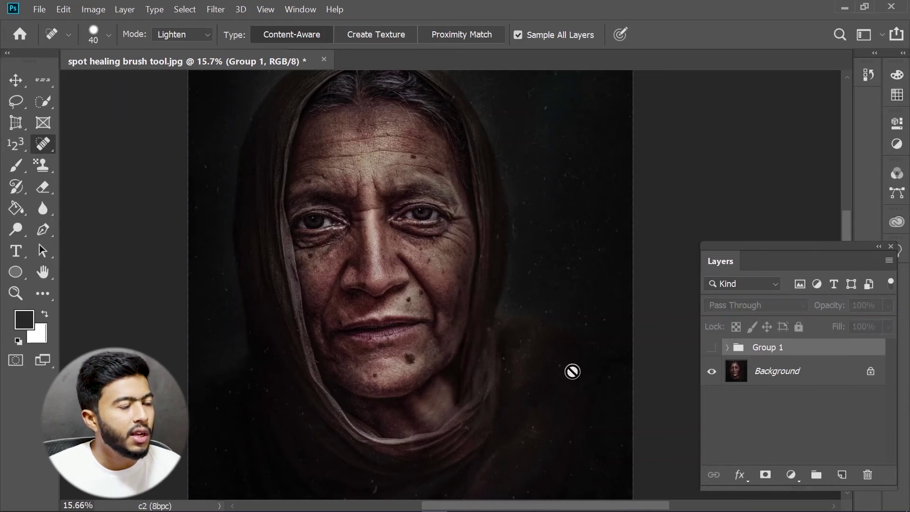
pyautogui.click(712, 348)
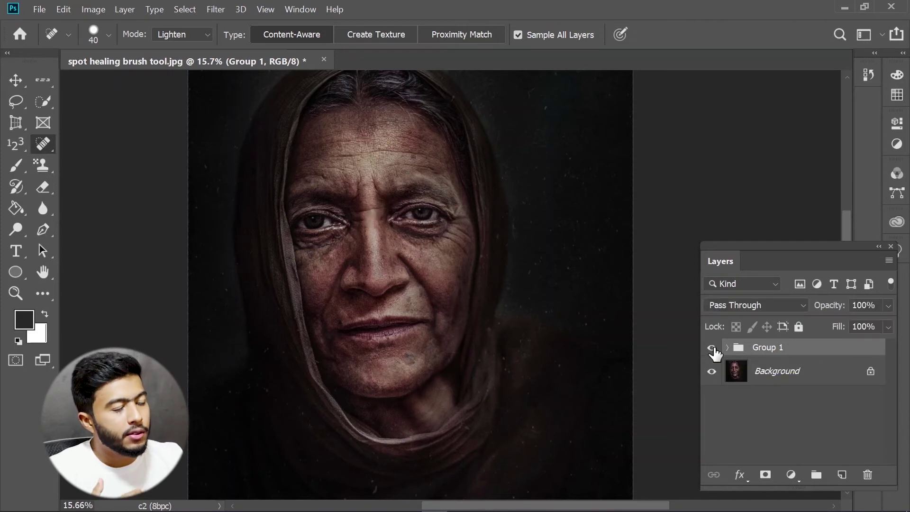
pyautogui.click(712, 349)
pyautogui.click(713, 349)
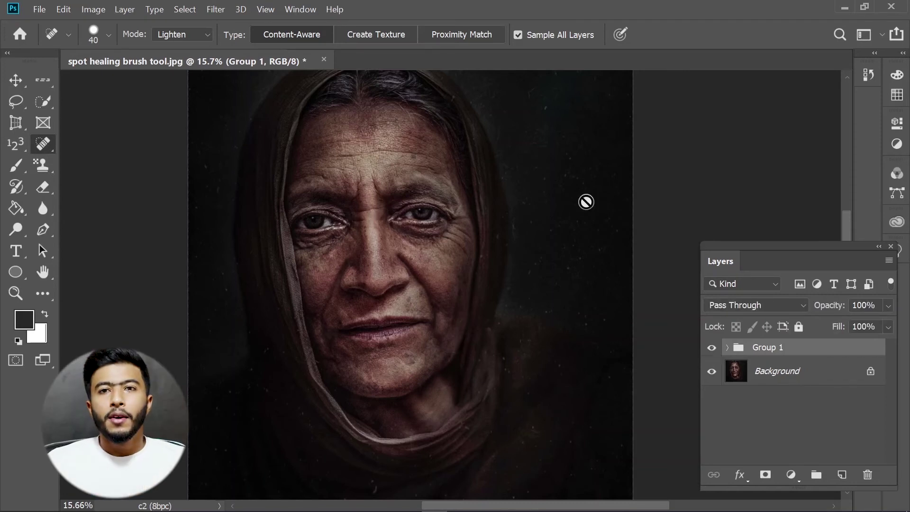